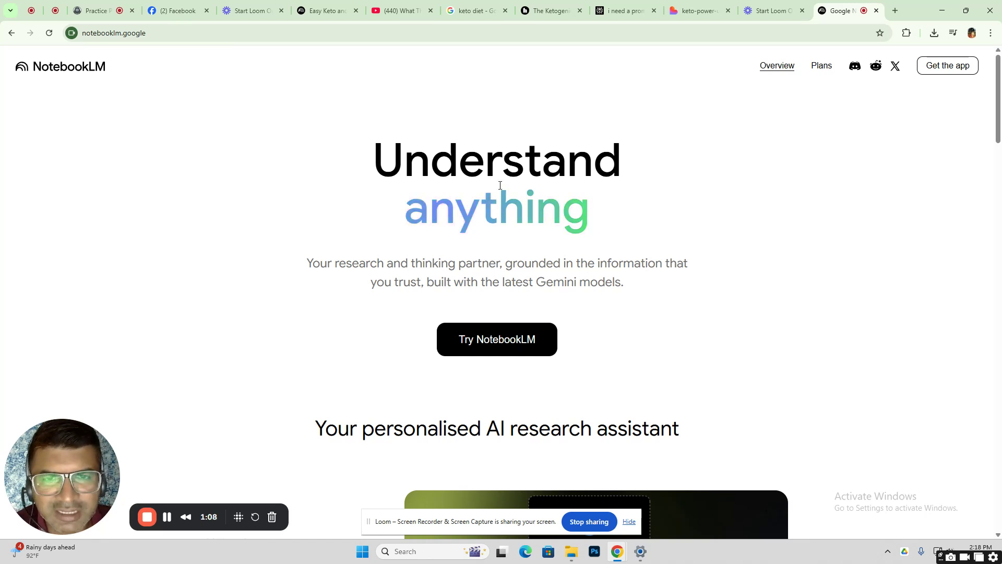
- Launch NotebookLM from its landing page and open the existing untitled notebook
{"action": "scroll", "coordinate": [587, 248], "scroll_direction": "down", "scroll_amount": 1}
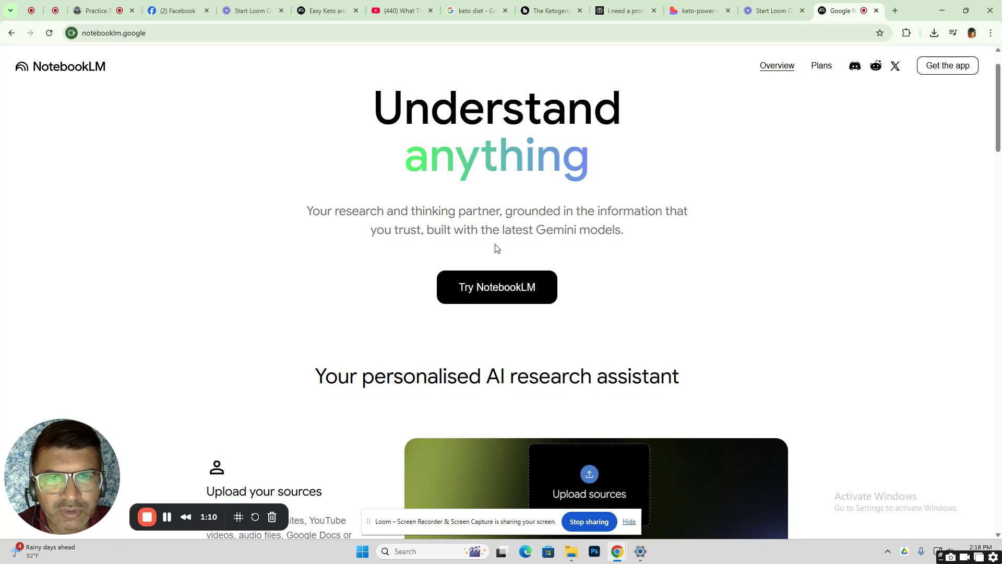
{"action": "left_click", "coordinate": [486, 288]}
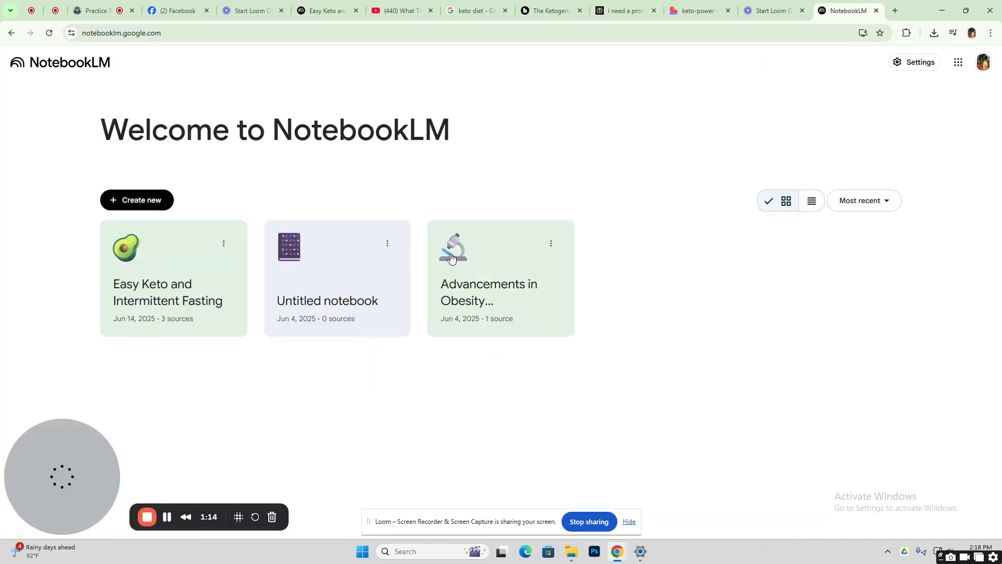
{"action": "left_click", "coordinate": [332, 285]}
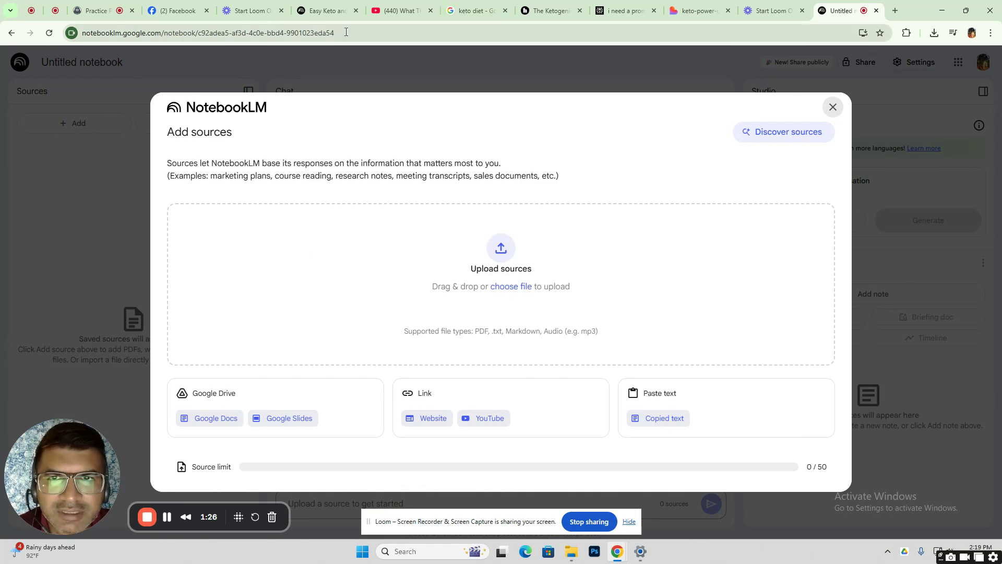
{"action": "left_click", "coordinate": [346, 9]}
{"action": "left_click", "coordinate": [472, 10]}
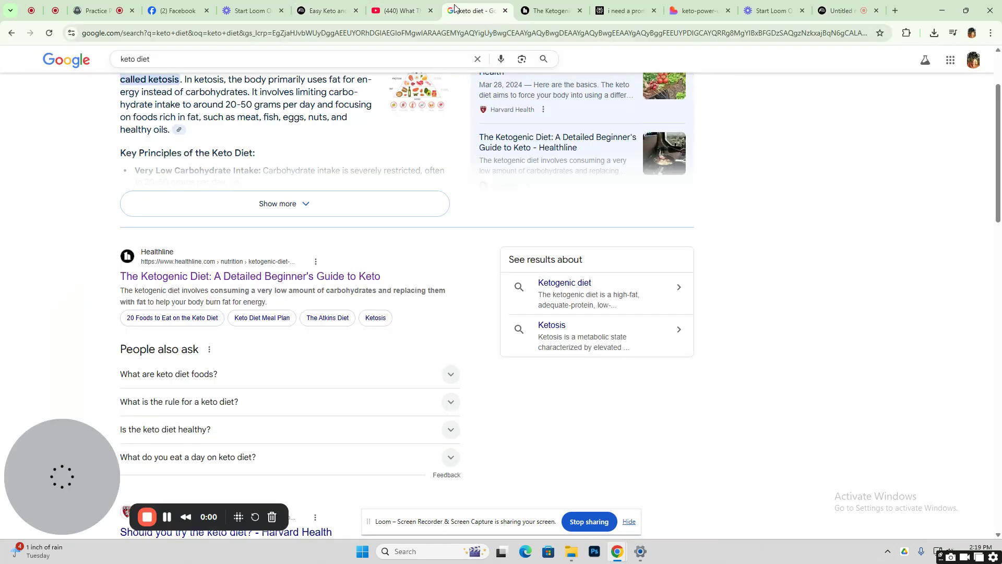
{"action": "left_click", "coordinate": [548, 10]}
{"action": "left_click", "coordinate": [612, 6]}
{"action": "left_click", "coordinate": [711, 7]}
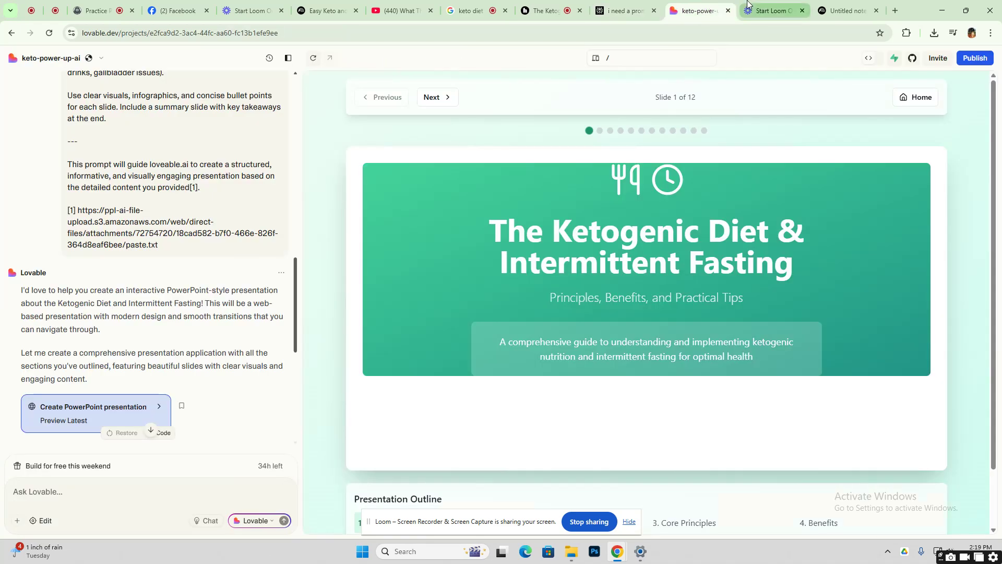
{"action": "left_click", "coordinate": [757, 7]}
{"action": "left_click", "coordinate": [843, 4]}
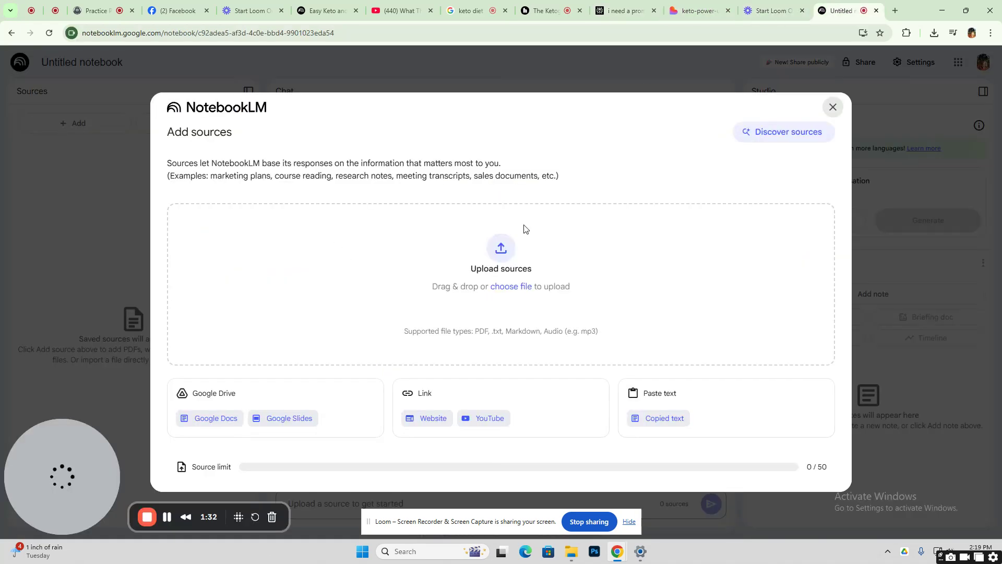
- Upload the PDF 511164973-Easy-Keto-and-Intermittent-Fasting-1 from Downloads as the notebook's first source
{"action": "left_click", "coordinate": [501, 248]}
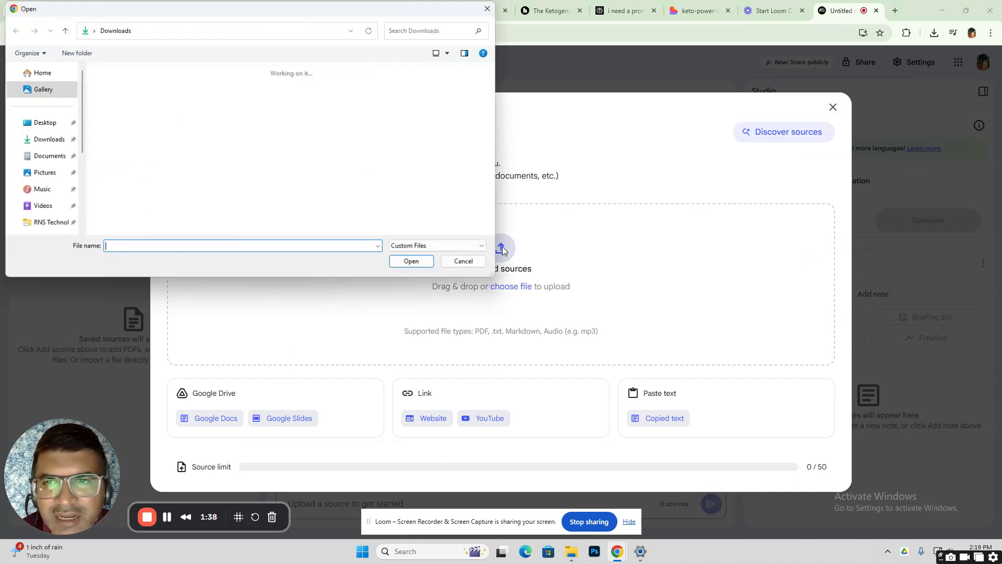
{"action": "left_click", "coordinate": [119, 112]}
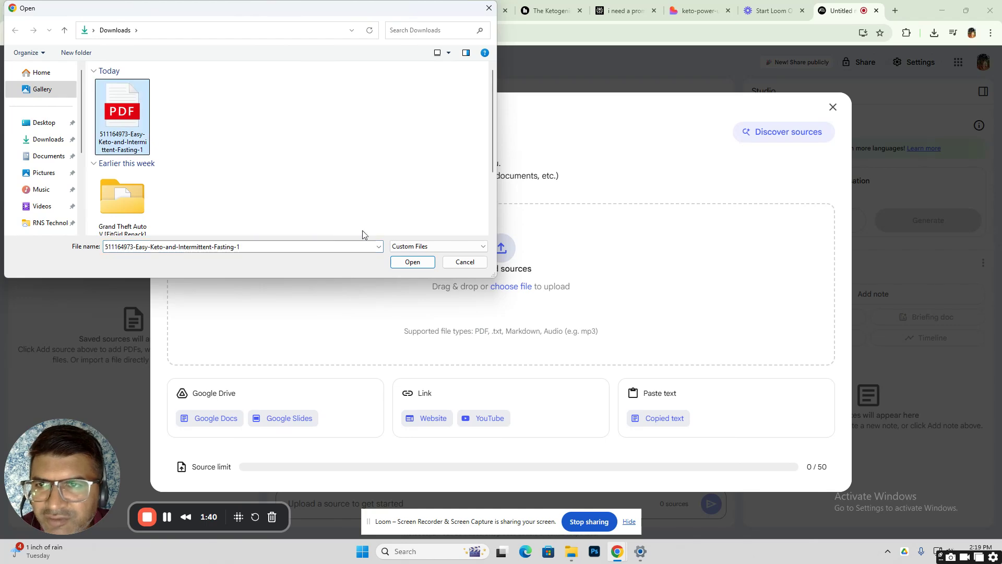
{"action": "left_click", "coordinate": [412, 263]}
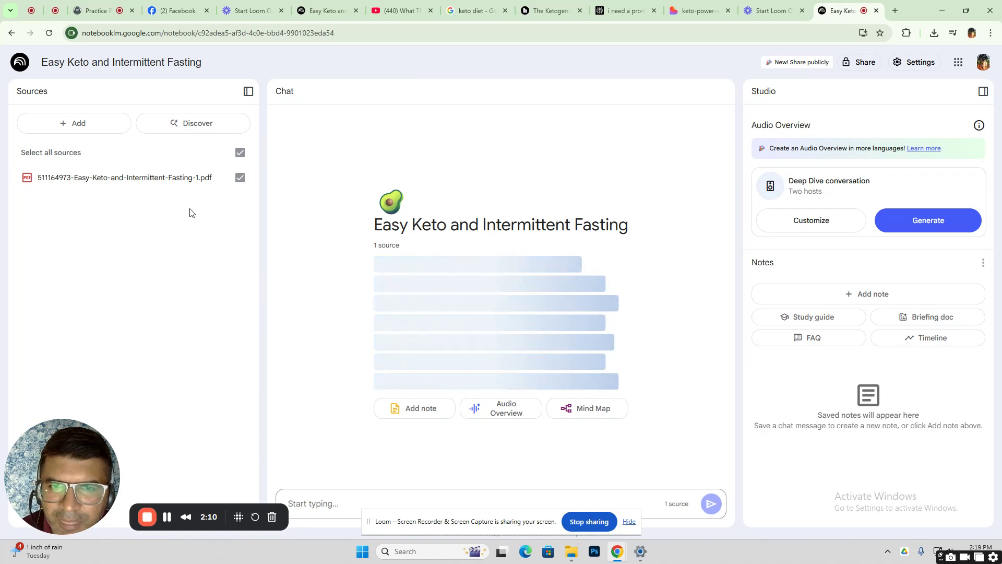
{"action": "left_click", "coordinate": [86, 128]}
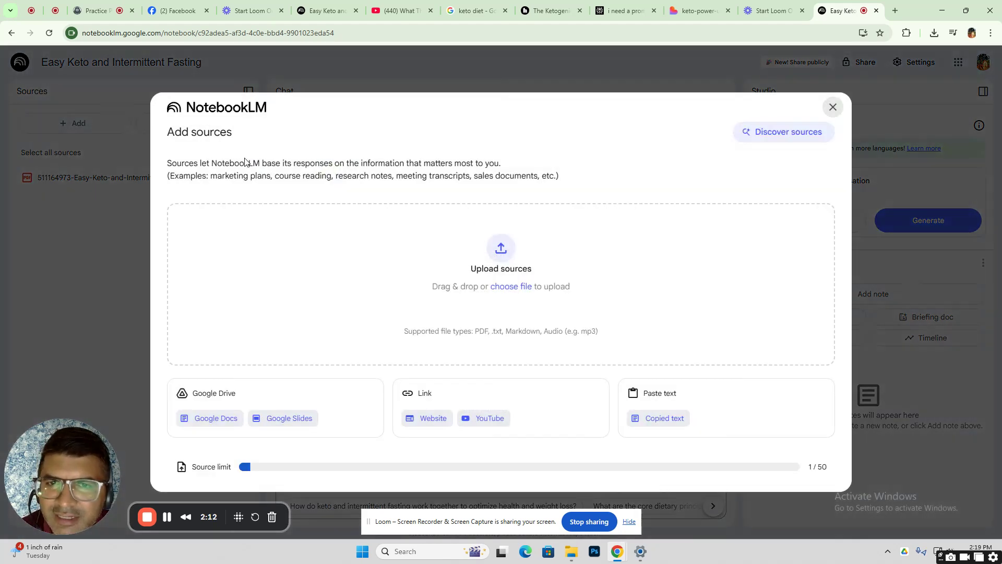
{"action": "left_click", "coordinate": [432, 419]}
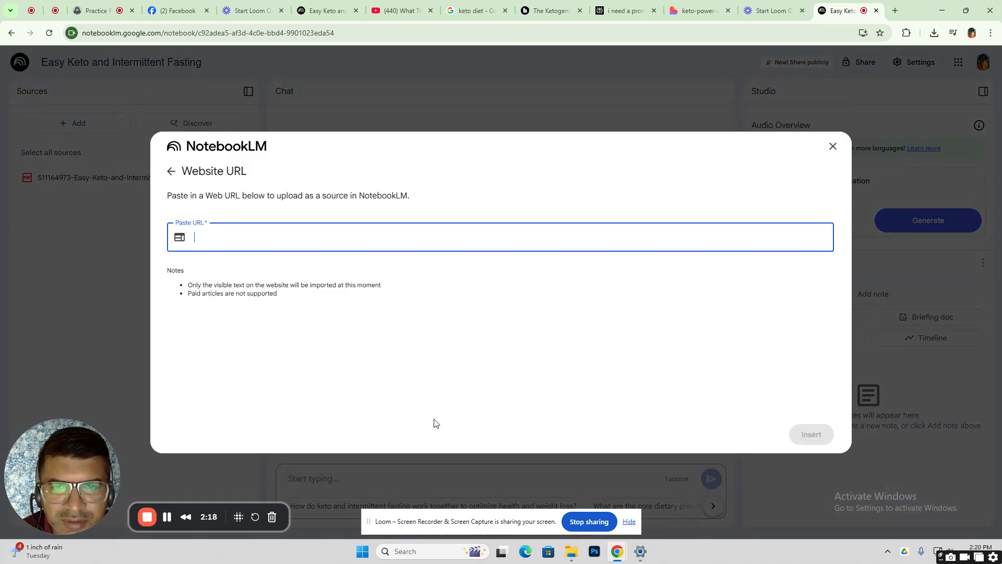
{"action": "left_click", "coordinate": [550, 10]}
{"action": "left_click", "coordinate": [189, 33]}
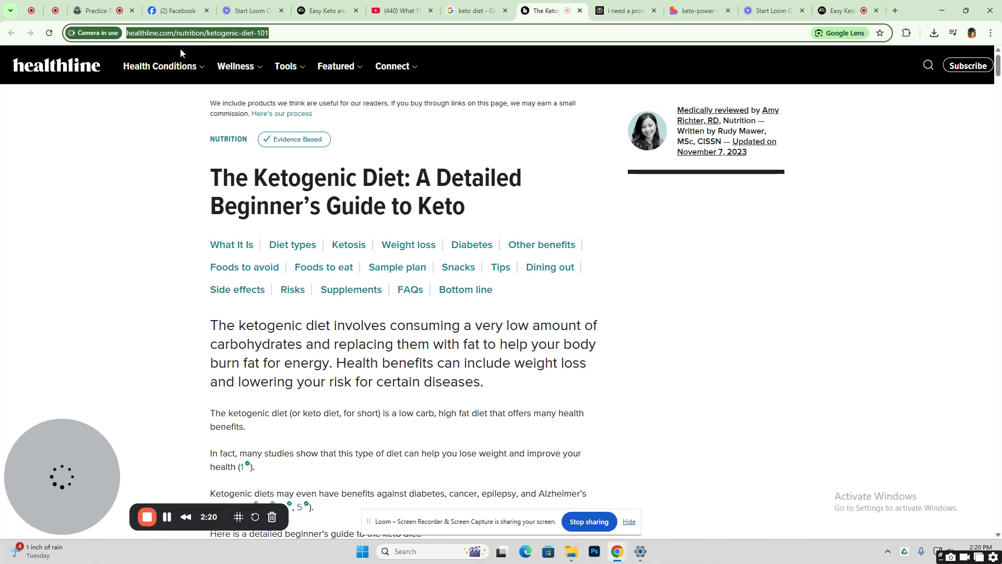
{"action": "triple_click", "coordinate": [193, 34]}
{"action": "key", "text": "ctrl+c"}
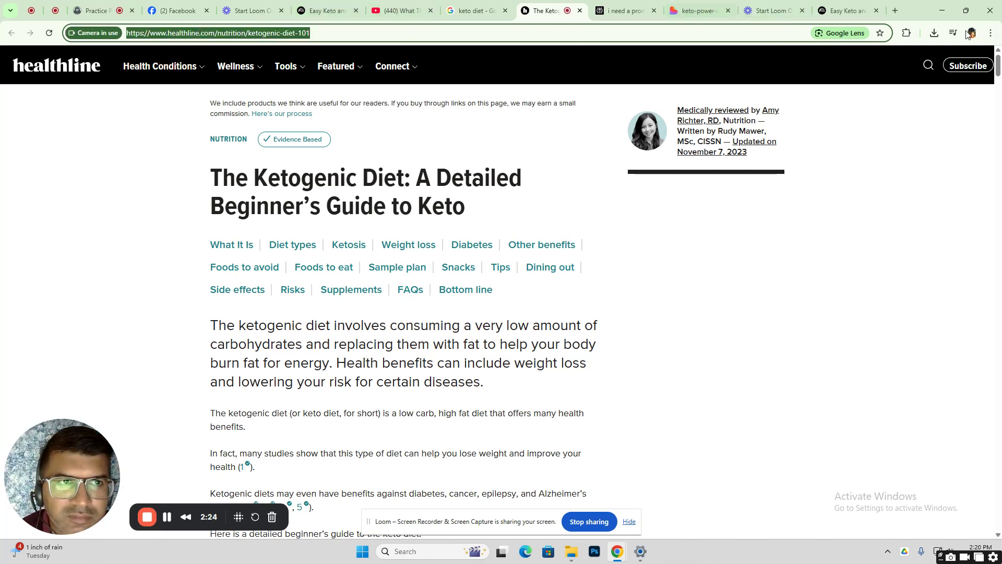
{"action": "left_click", "coordinate": [841, 10]}
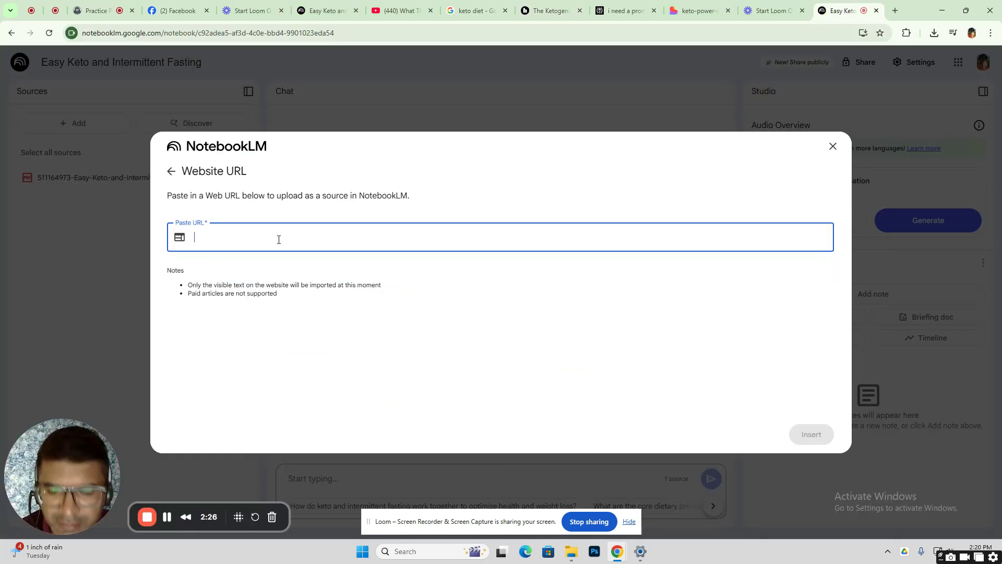
{"action": "key", "text": "ctrl+v"}
{"action": "left_click", "coordinate": [810, 435]}
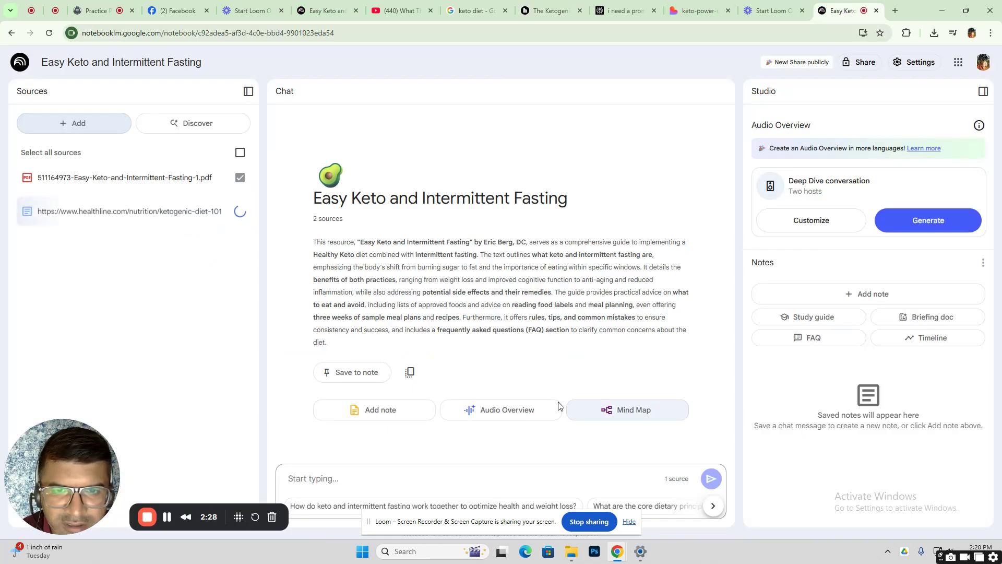
- Add the open YouTube video "What The Keto Diet Actually Does To Your Body" as a source by its URL
{"action": "left_click", "coordinate": [93, 132]}
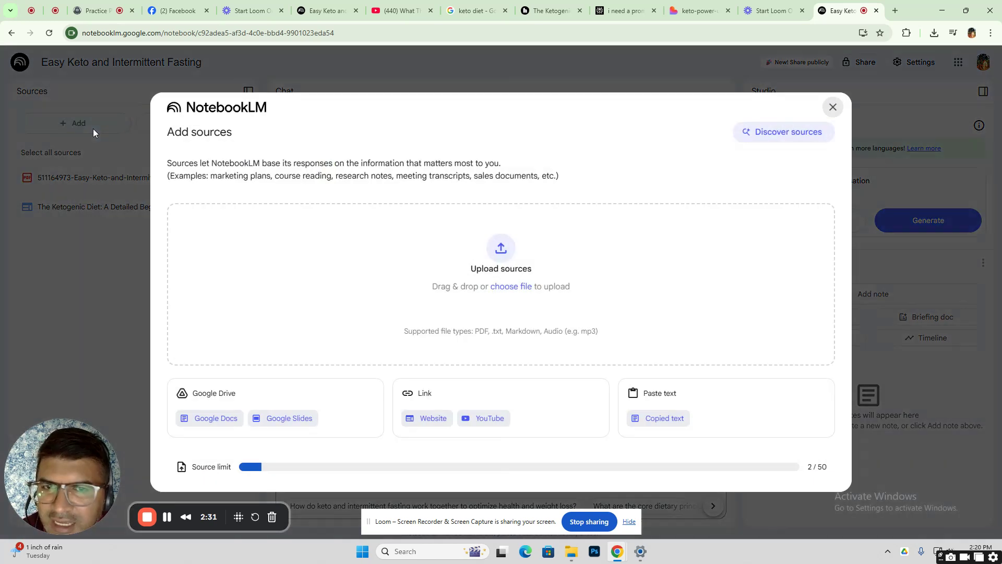
{"action": "left_click", "coordinate": [488, 417]}
{"action": "left_click", "coordinate": [397, 10]}
{"action": "left_click", "coordinate": [219, 33]}
{"action": "key", "text": "ctrl+c"}
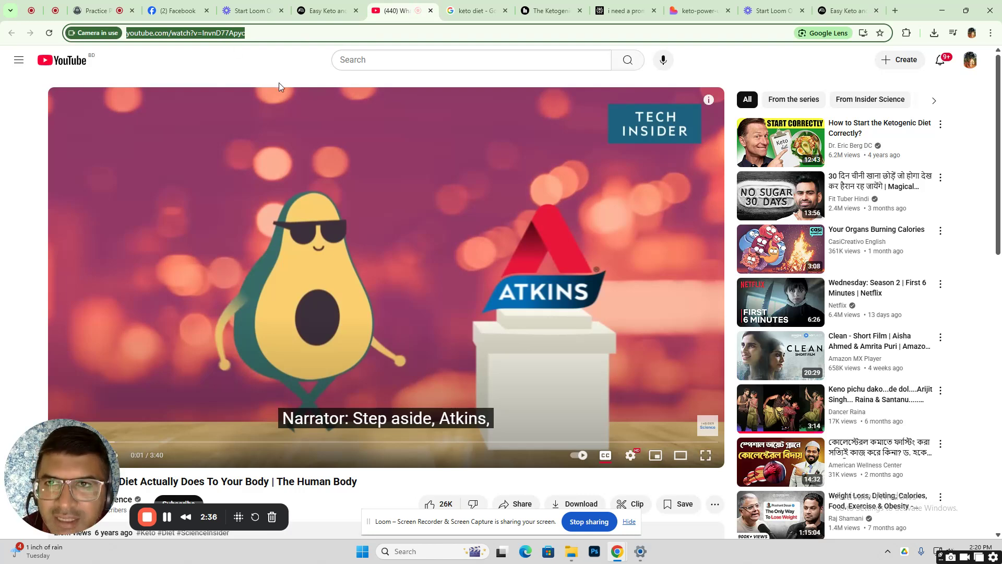
{"action": "left_click", "coordinate": [852, 4]}
{"action": "left_click", "coordinate": [334, 232]}
{"action": "key", "text": "ctrl+v"}
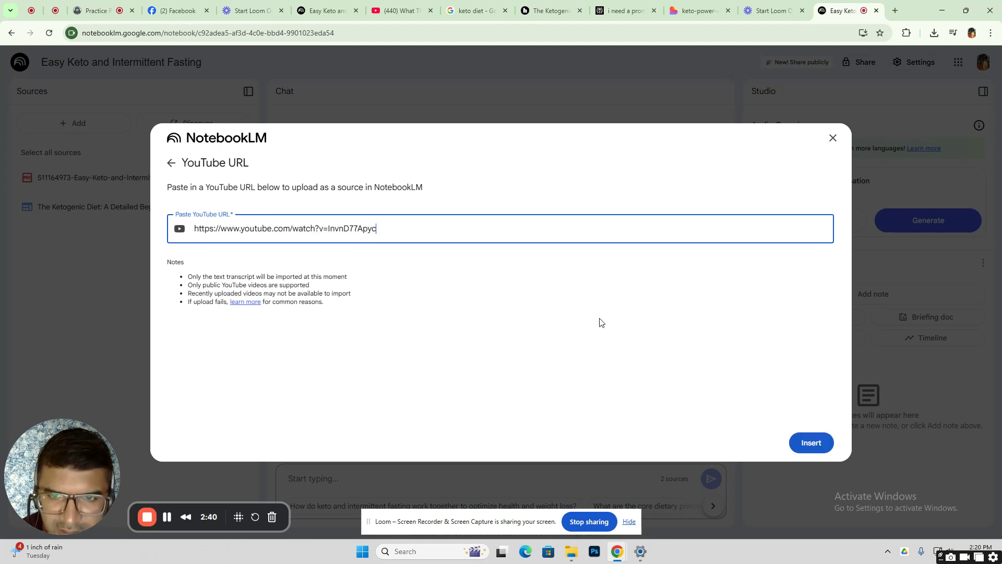
{"action": "left_click", "coordinate": [811, 443]}
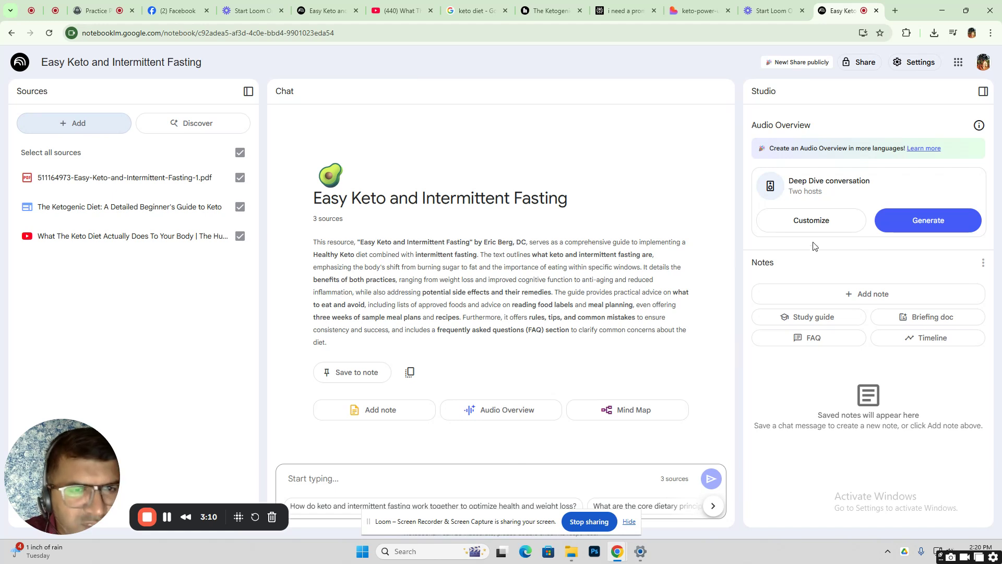
- Send the chat prompt "hey give me a summary or essay on this topic"
{"action": "left_click", "coordinate": [358, 479]}
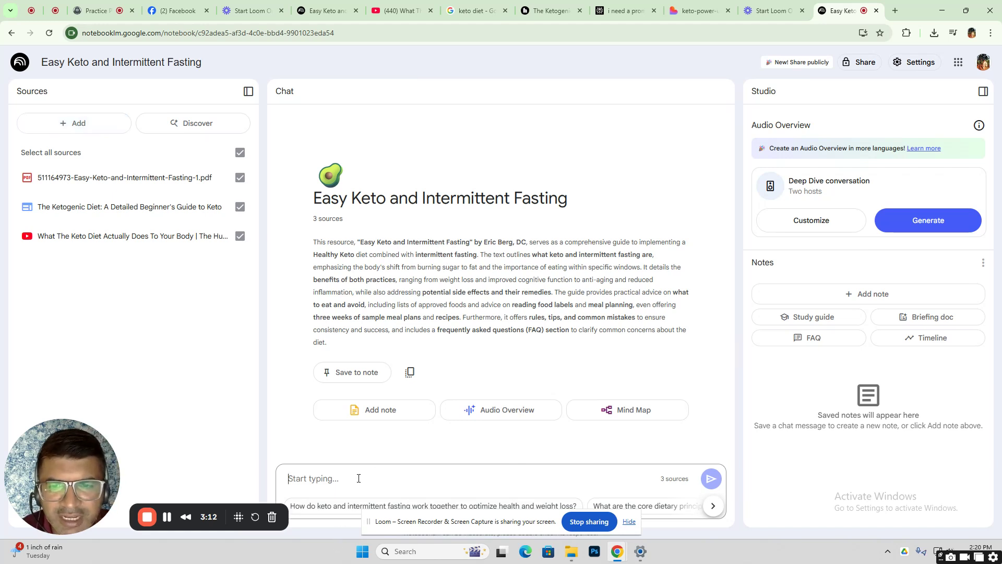
{"action": "type", "text": "hey"}
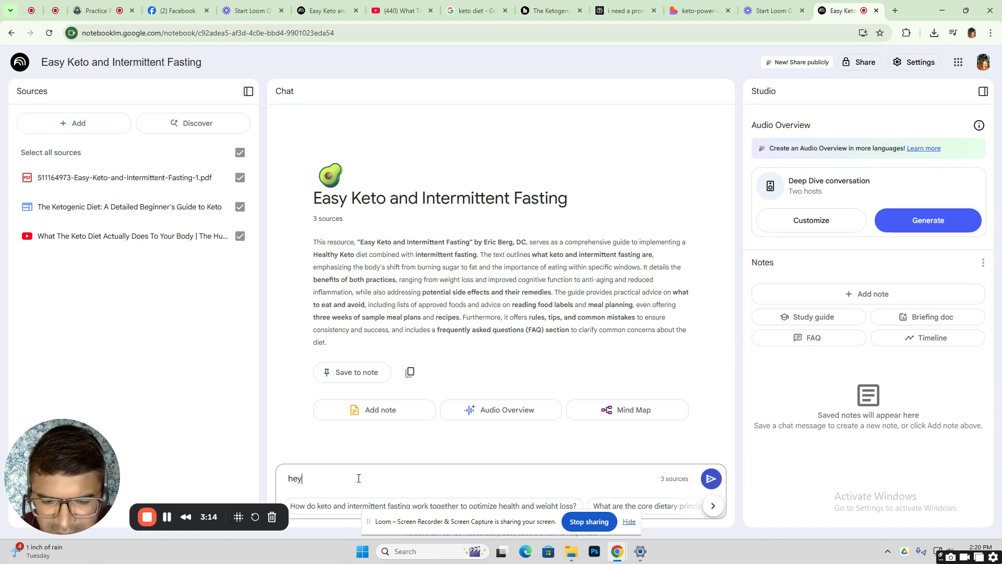
{"action": "type", "text": " give"}
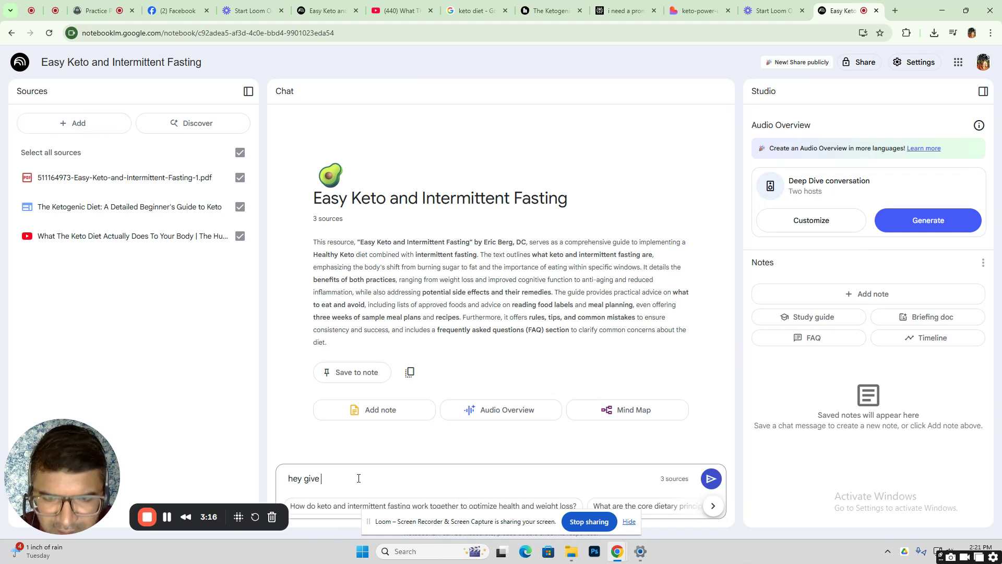
{"action": "type", "text": " me "}
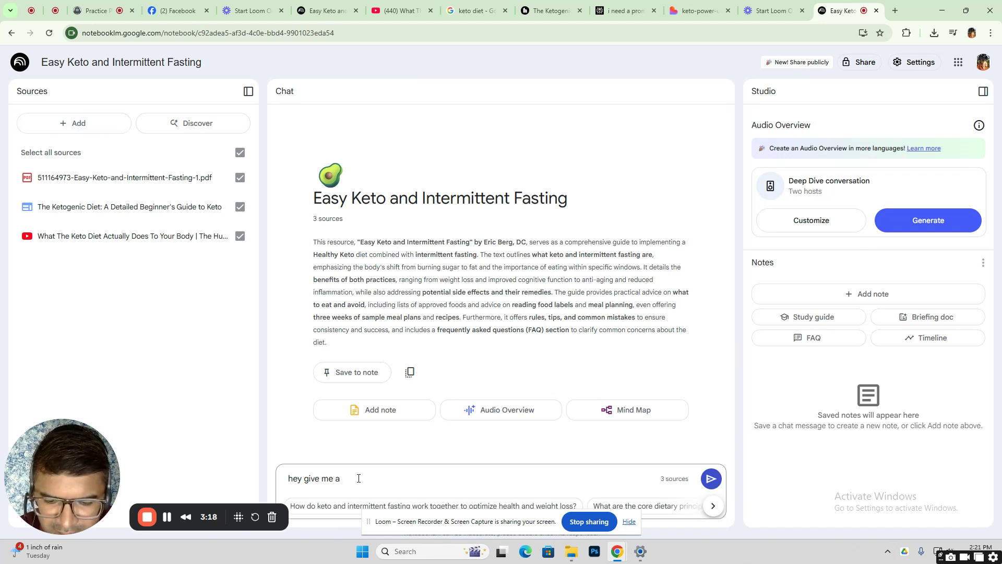
{"action": "type", "text": "a summa"}
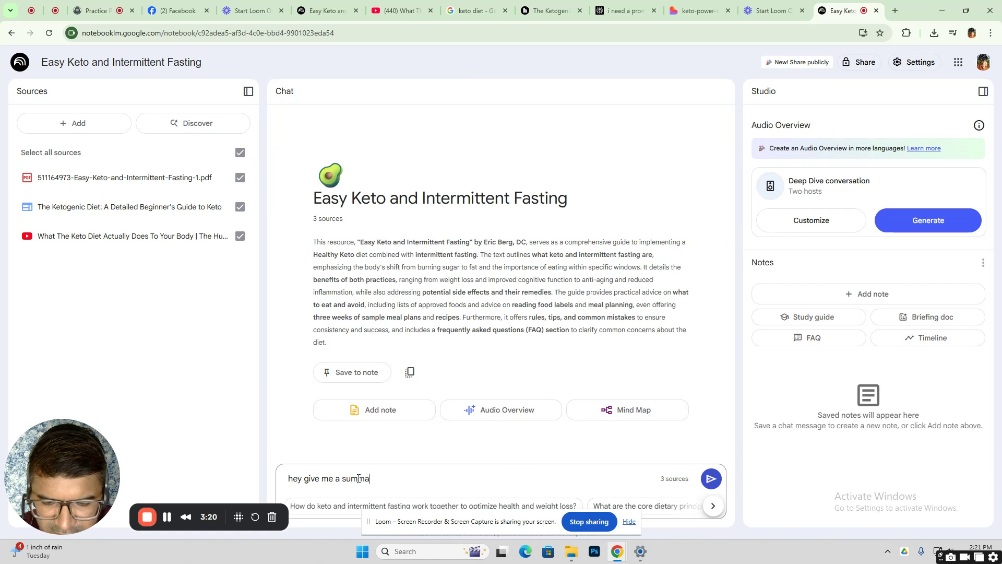
{"action": "type", "text": "ry or"}
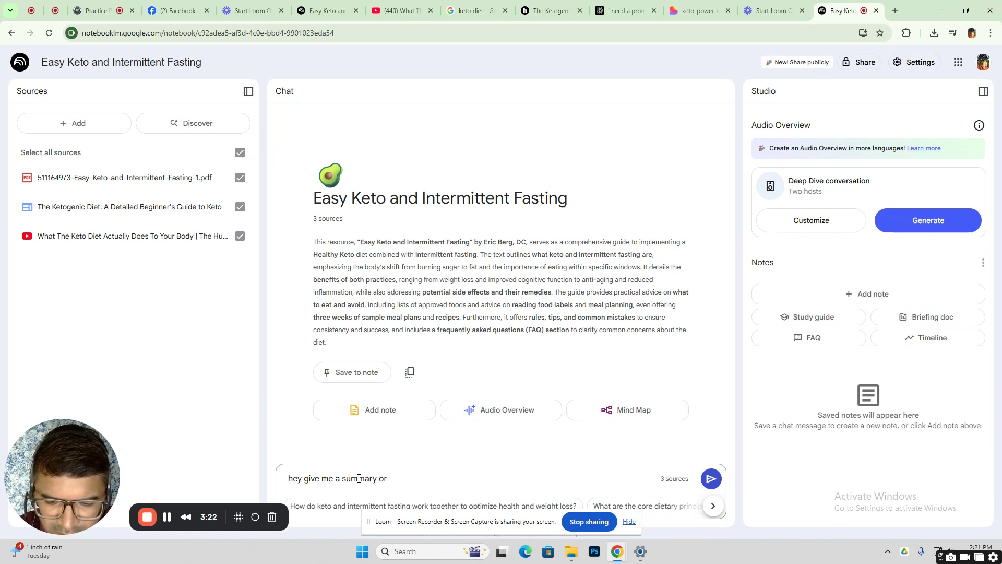
{"action": "type", "text": " essay "}
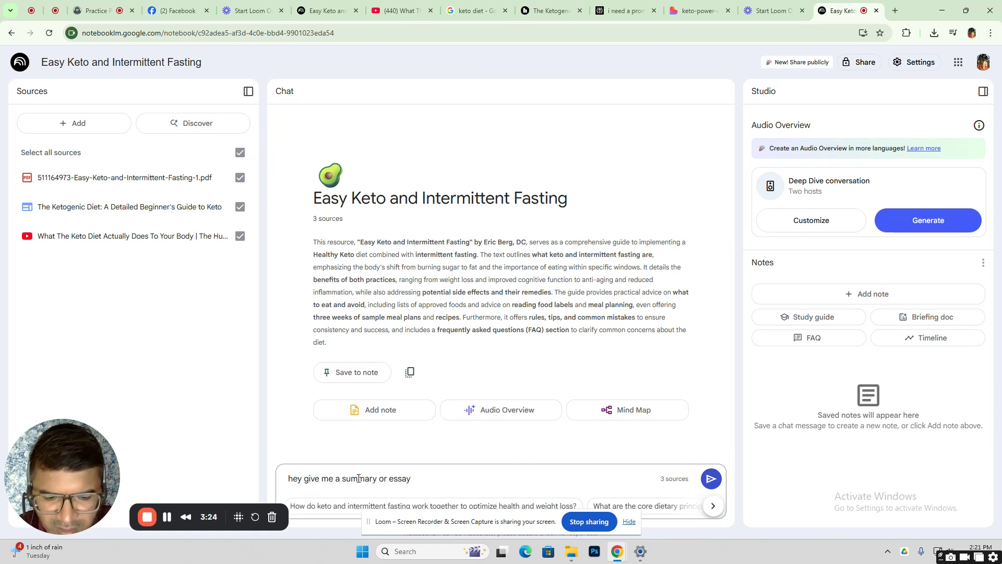
{"action": "type", "text": "on this"}
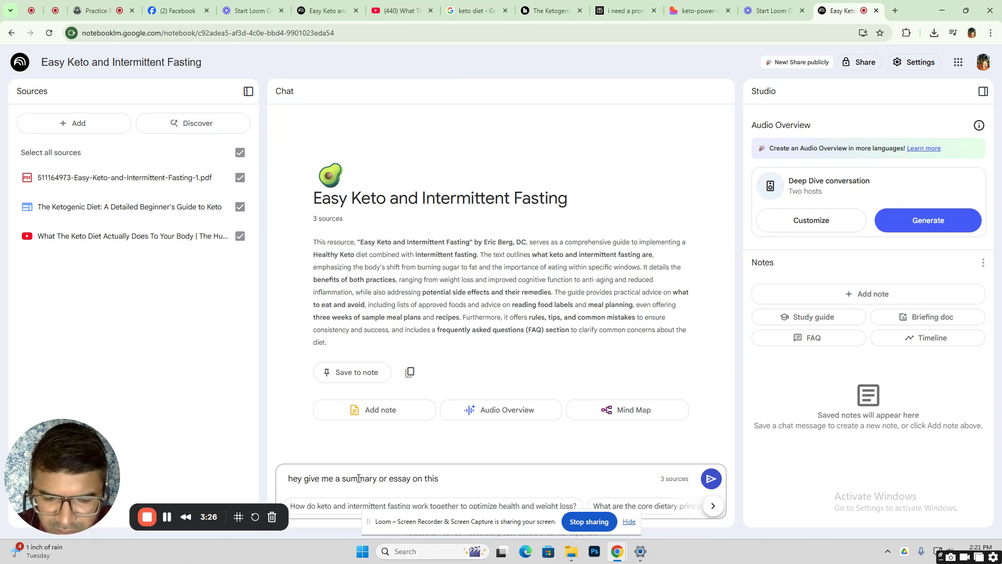
{"action": "type", "text": " topi"}
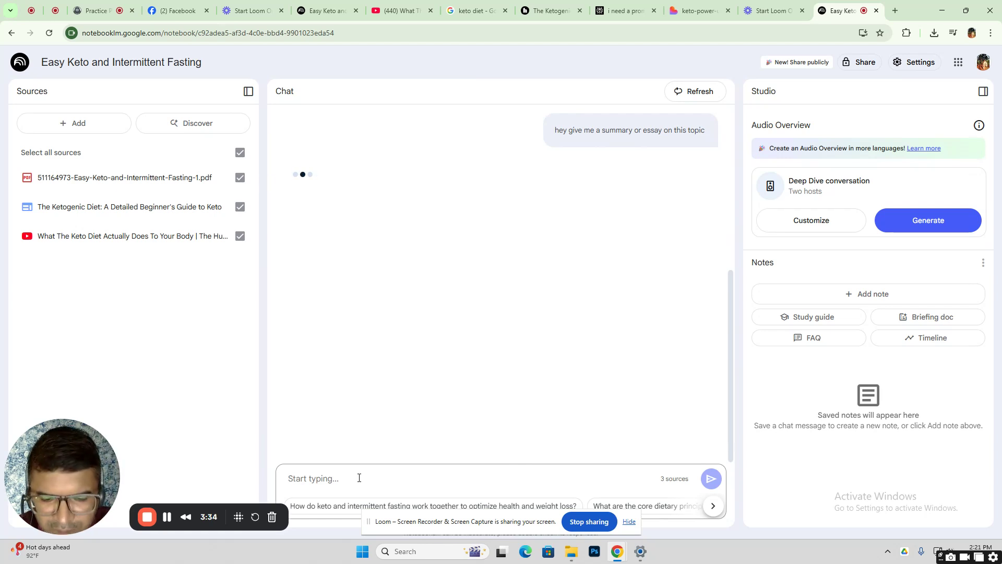
- Send the chat prompt "hey give me 20 questions on that" and read through the generated questions
{"action": "type", "text": "hey gi"}
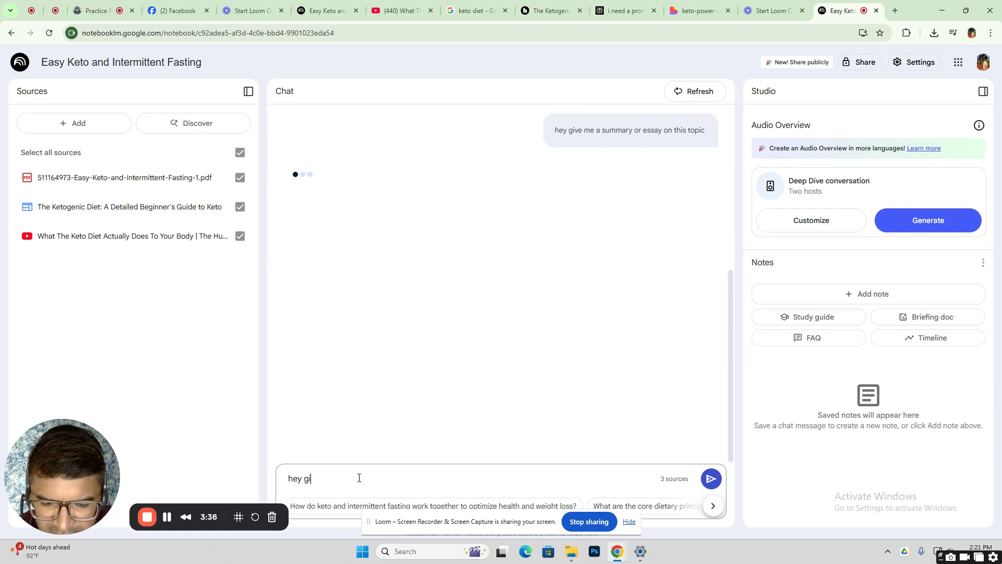
{"action": "type", "text": "ve me "}
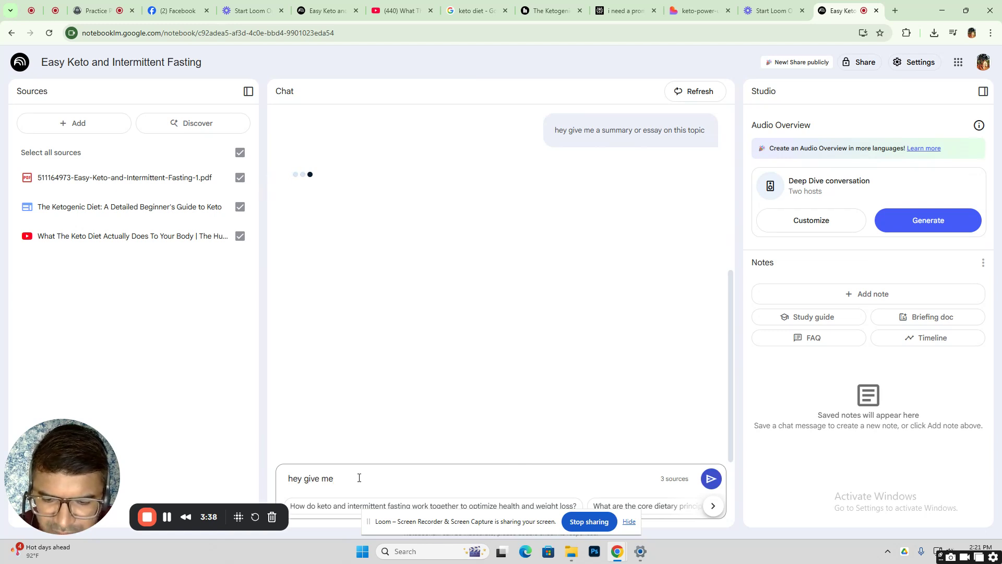
{"action": "type", "text": "290"}
{"action": "key", "text": "BackSpace"}
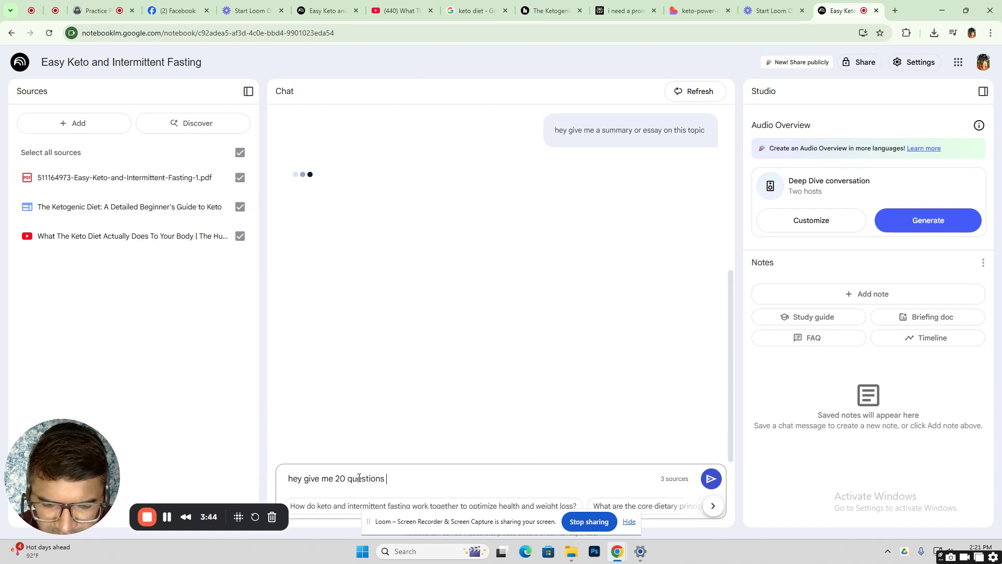
{"action": "type", "text": "that"}
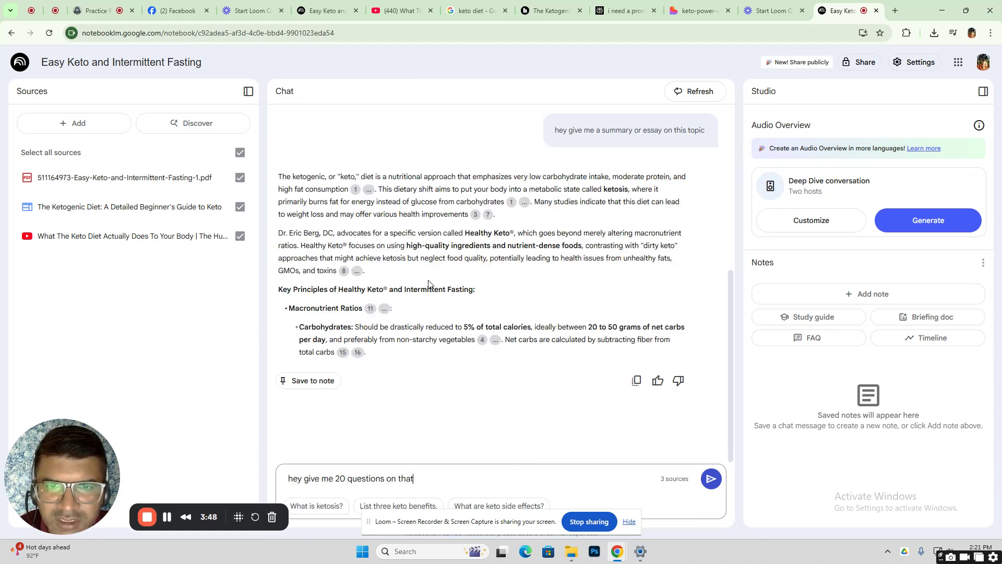
{"action": "scroll", "coordinate": [464, 324], "scroll_direction": "down", "scroll_amount": 6}
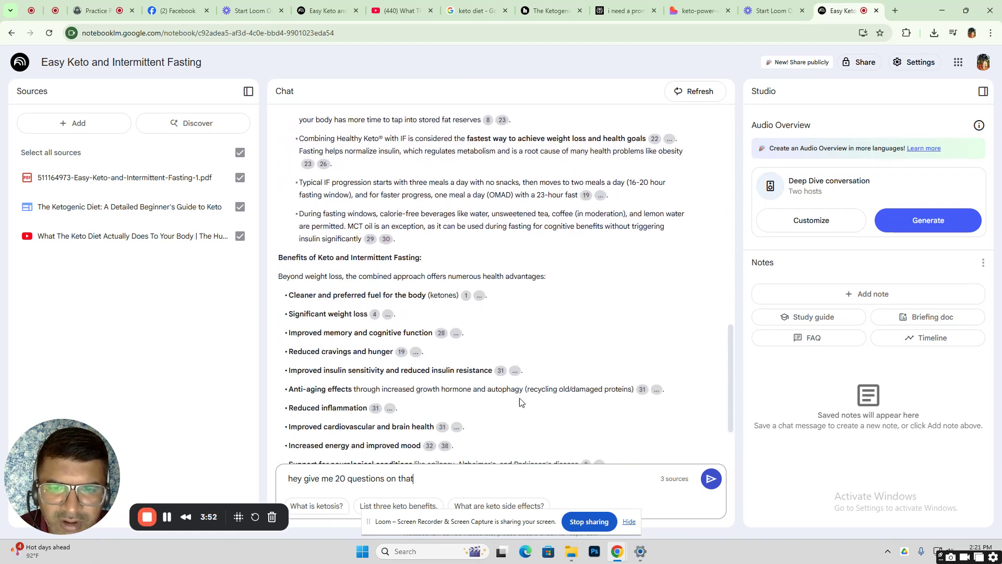
{"action": "left_click", "coordinate": [711, 478]}
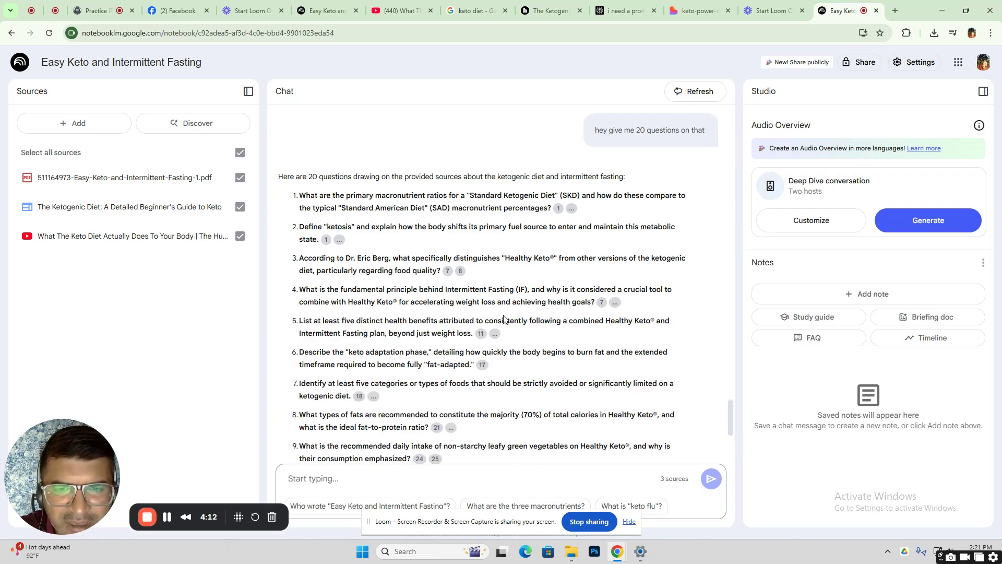
{"action": "scroll", "coordinate": [523, 315], "scroll_direction": "down", "scroll_amount": 3}
{"action": "scroll", "coordinate": [523, 315], "scroll_direction": "down", "scroll_amount": 1}
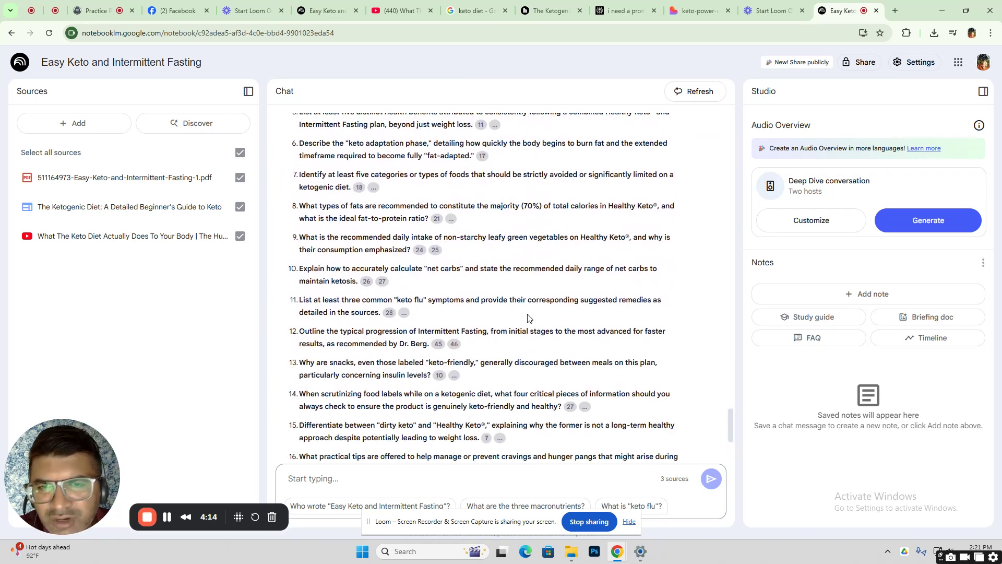
- Read the remaining generated questions, then generate a study guide note from the three sources
{"action": "scroll", "coordinate": [528, 317], "scroll_direction": "down", "scroll_amount": 4}
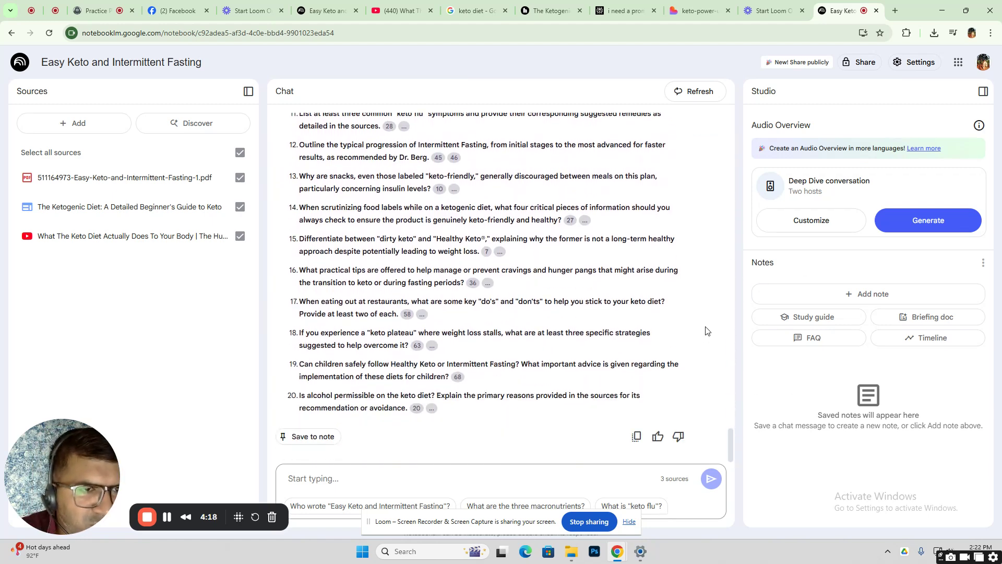
{"action": "scroll", "coordinate": [709, 331], "scroll_direction": "up", "scroll_amount": 6}
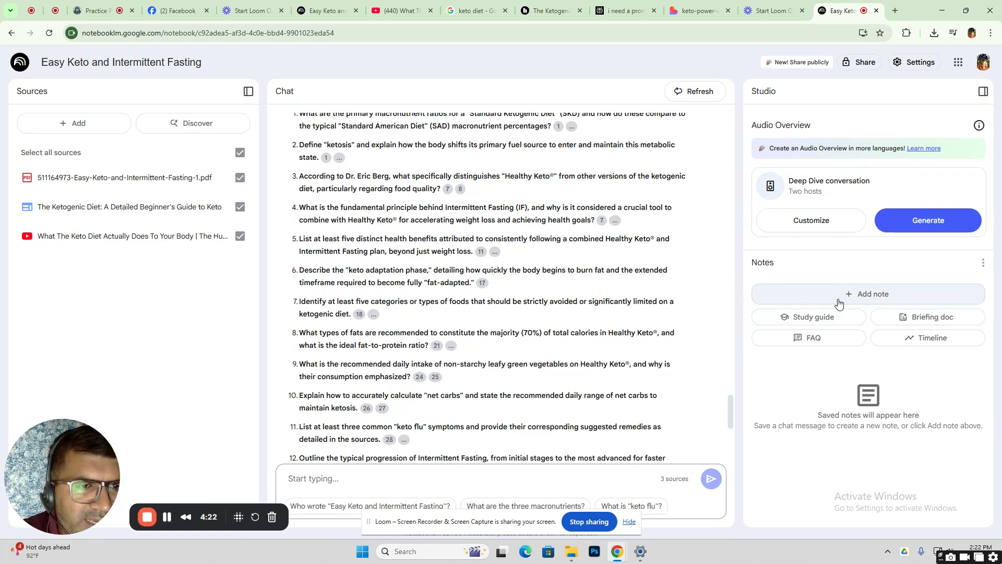
{"action": "left_click", "coordinate": [836, 322]}
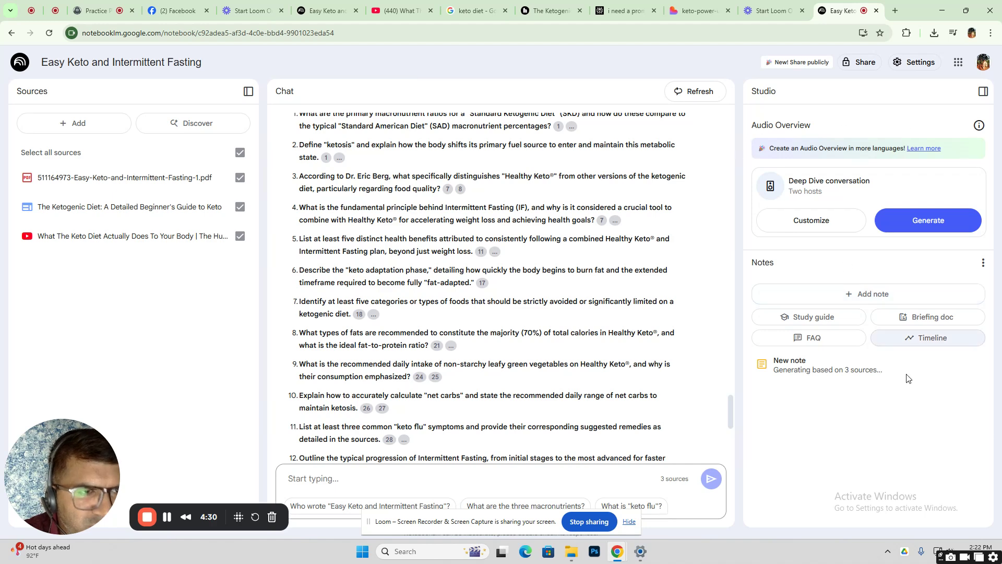
- In the other, already completed Easy Keto notebook, close the open note and view the whole mind map, then close it
{"action": "left_click", "coordinate": [321, 11]}
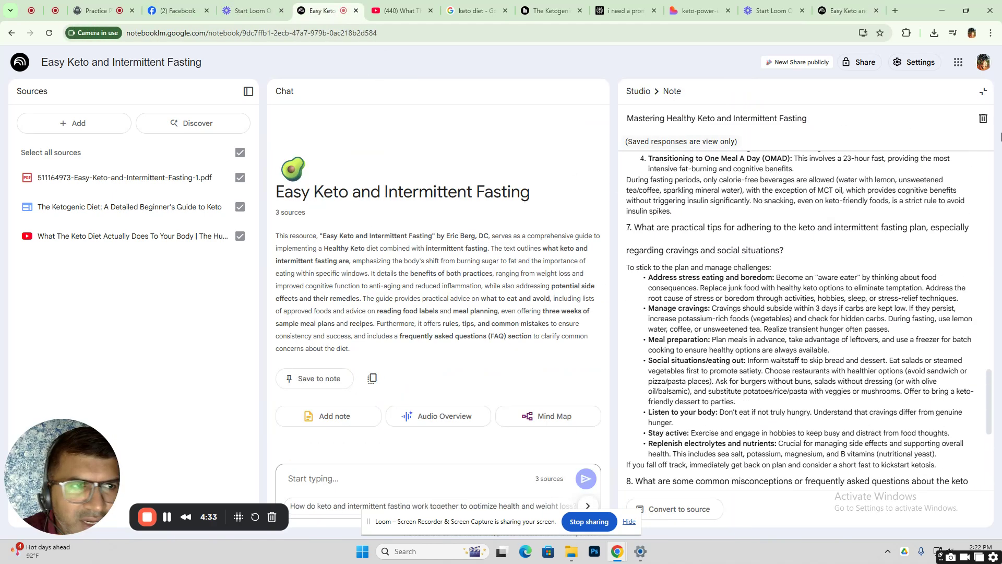
{"action": "left_click", "coordinate": [983, 91]}
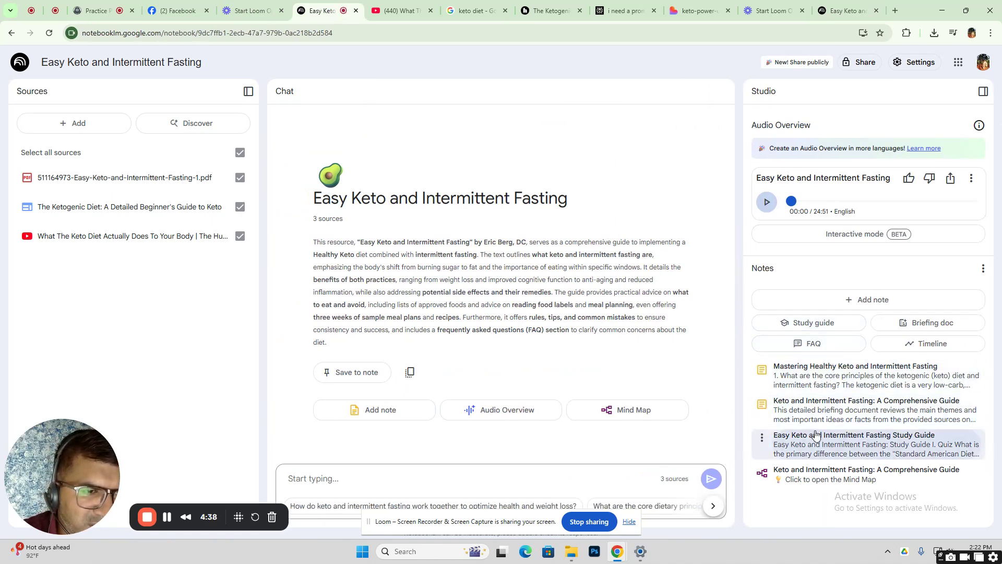
{"action": "left_click", "coordinate": [836, 483]}
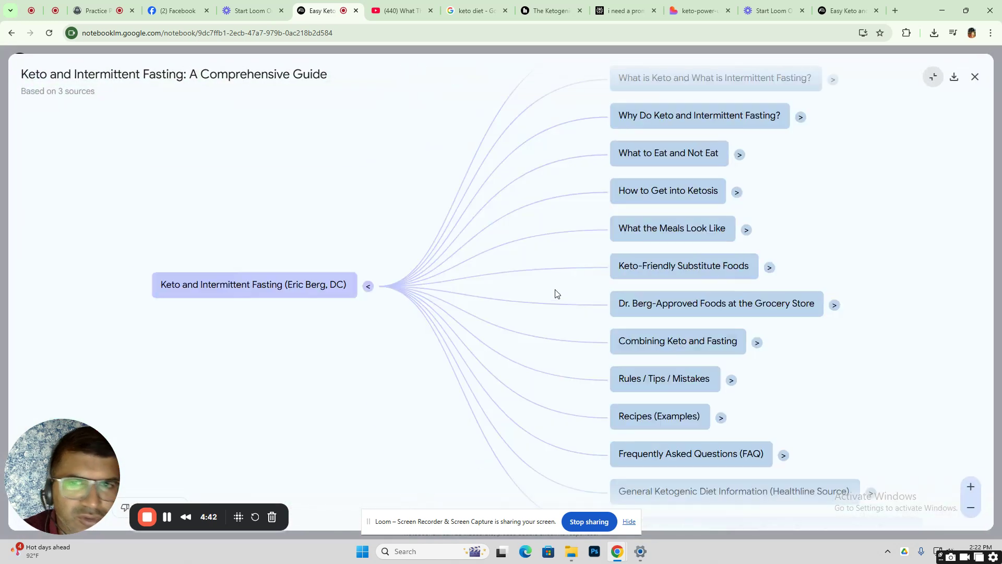
{"action": "scroll", "coordinate": [470, 213], "scroll_direction": "down", "scroll_amount": 3}
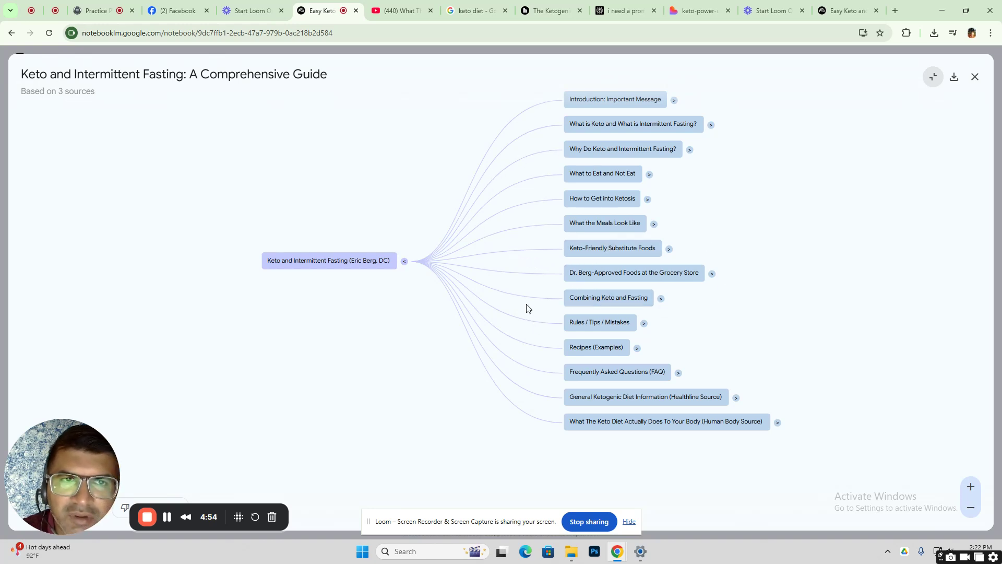
{"action": "left_click", "coordinate": [974, 76]}
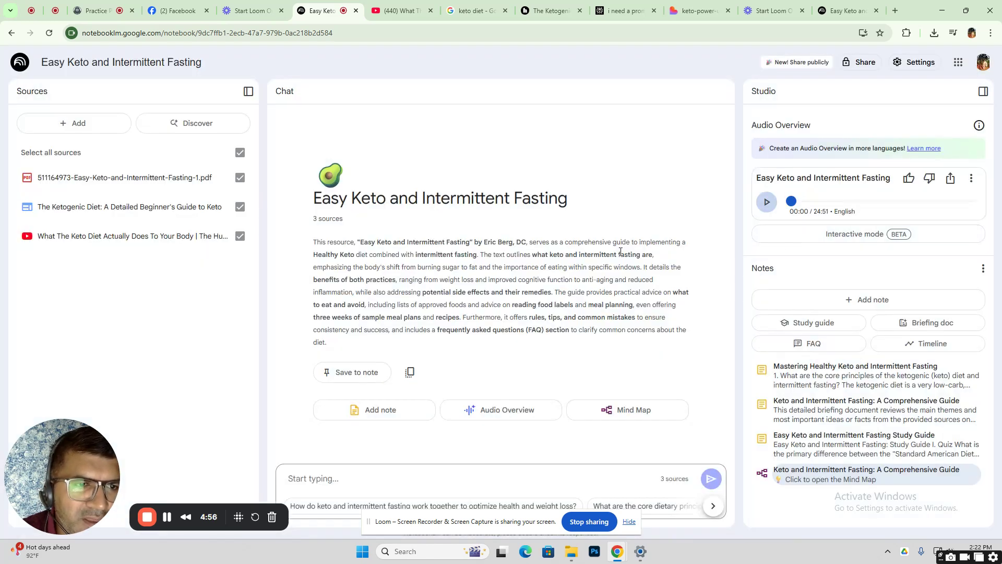
- Open the FAQ note "Mastering Healthy Keto and Intermittent Fasting", skim its questions and answers, and close it
{"action": "left_click", "coordinate": [817, 386]}
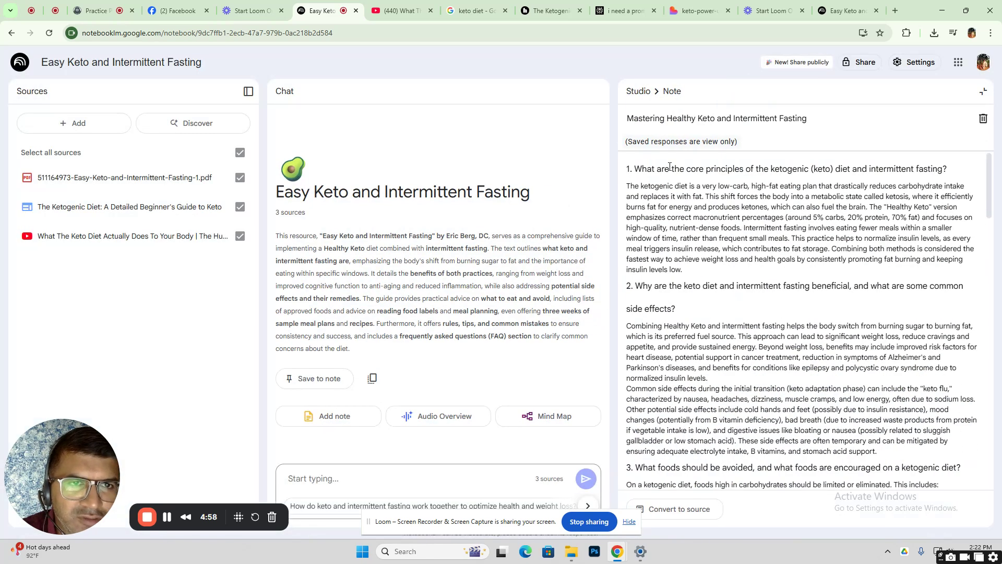
{"action": "scroll", "coordinate": [688, 162], "scroll_direction": "down", "scroll_amount": 15}
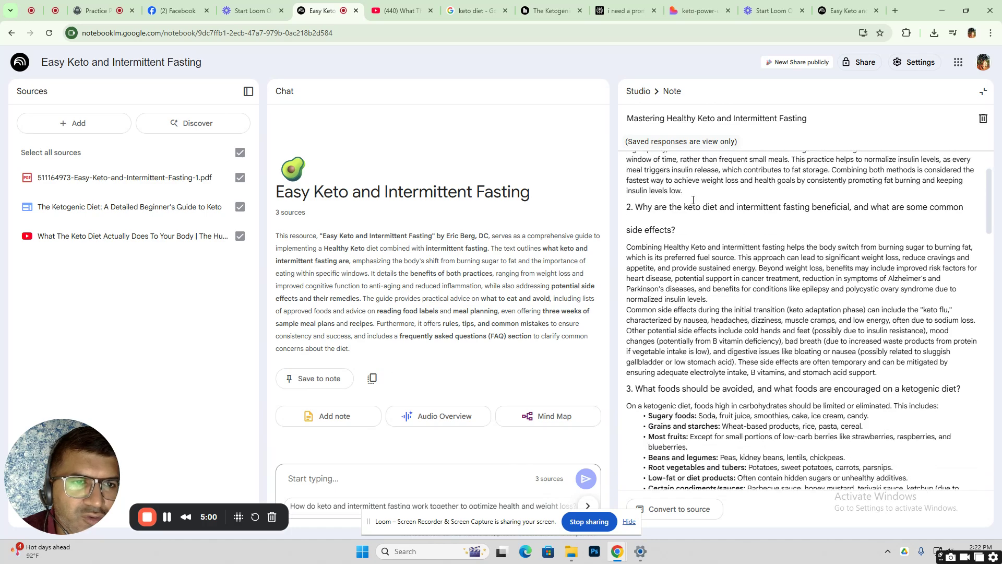
{"action": "scroll", "coordinate": [789, 369], "scroll_direction": "down", "scroll_amount": 6}
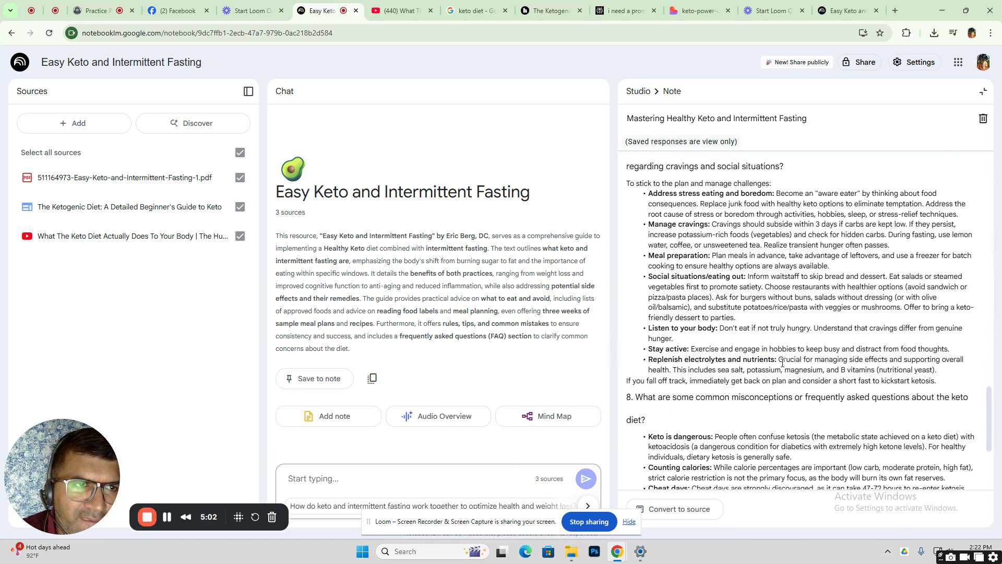
{"action": "left_click", "coordinate": [984, 93]}
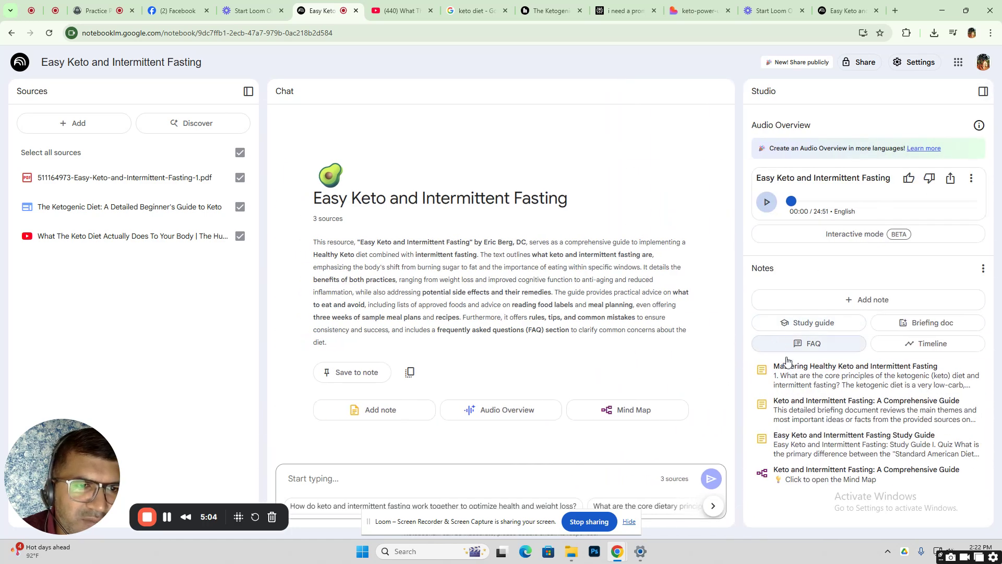
- Open the briefing document "Keto and Intermittent Fasting: A Comprehensive Guide", skim its sections, and close it
{"action": "left_click", "coordinate": [780, 405]}
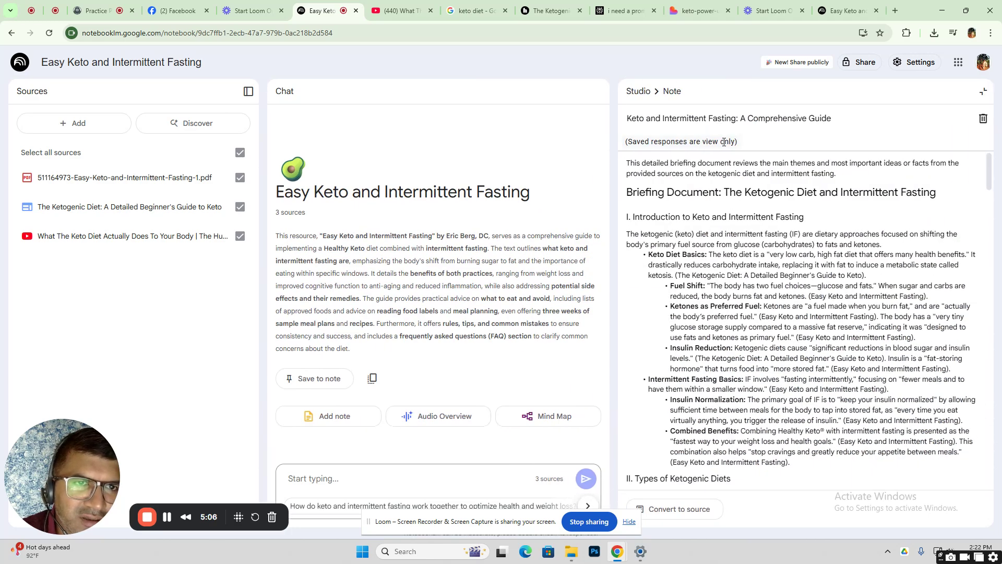
{"action": "scroll", "coordinate": [730, 235], "scroll_direction": "down", "scroll_amount": 5}
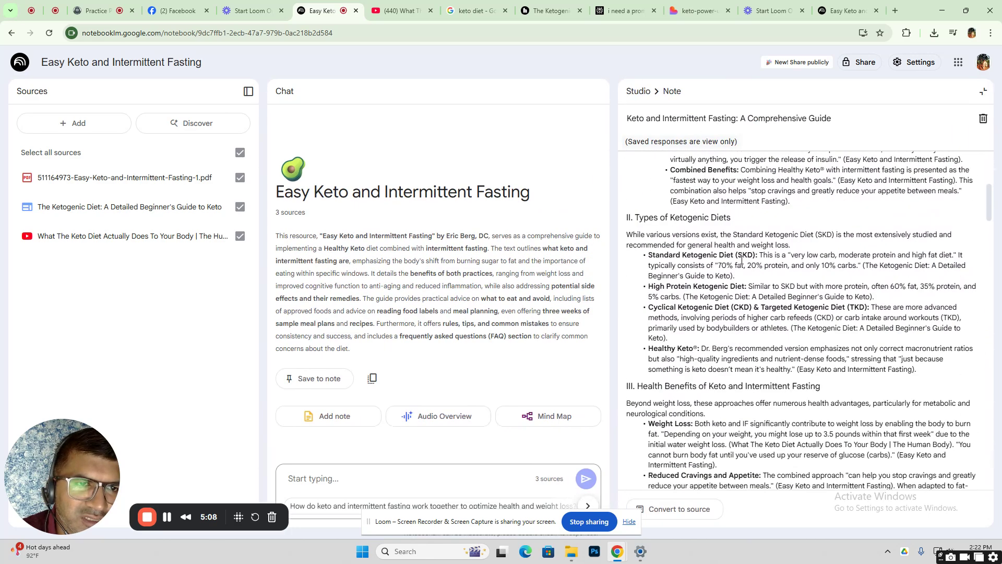
{"action": "scroll", "coordinate": [742, 259], "scroll_direction": "down", "scroll_amount": 10}
{"action": "left_click", "coordinate": [984, 92]}
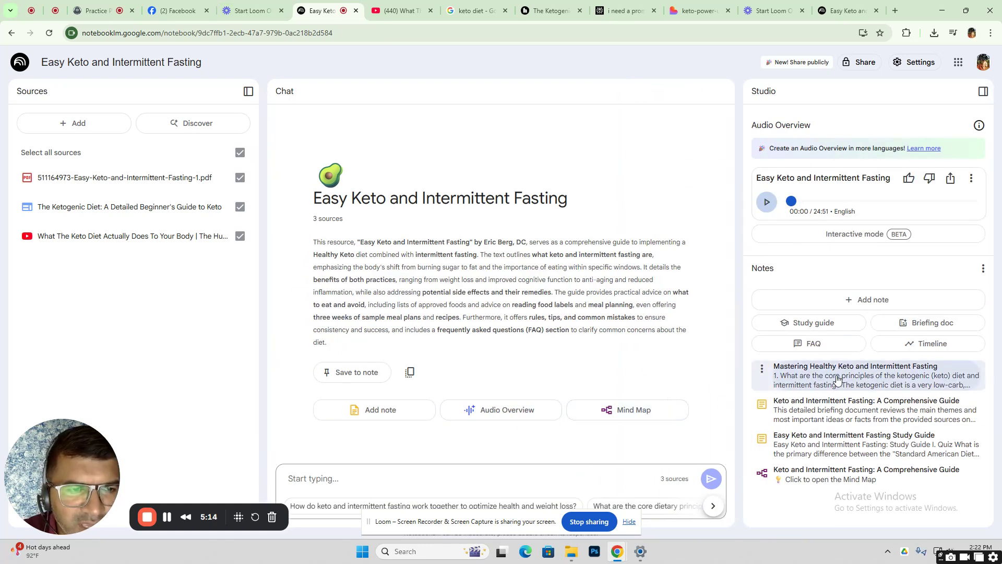
- Return to the newly built notebook and look back through its chat answers, from the 20 questions up to the tips for success
{"action": "left_click", "coordinate": [836, 8]}
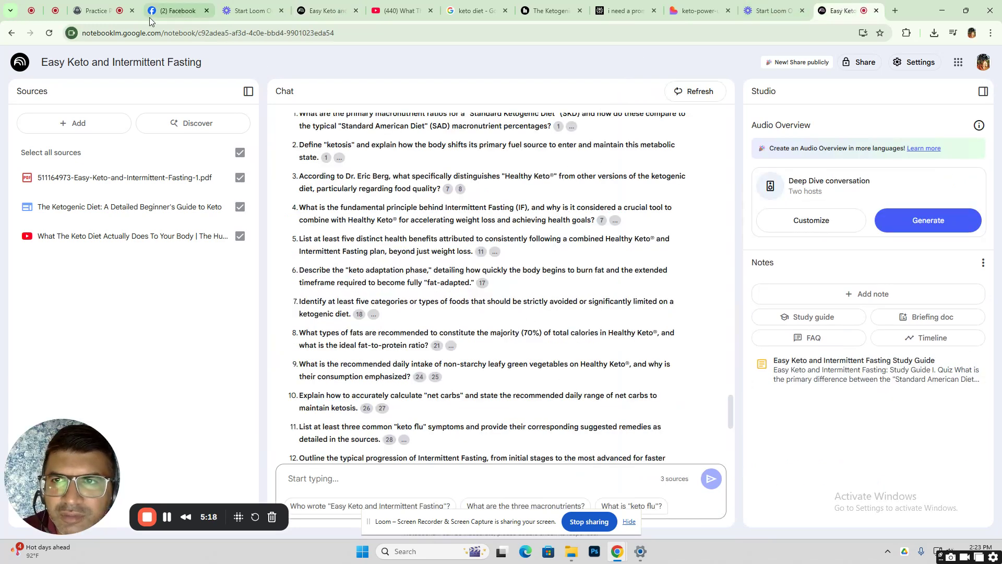
{"action": "left_click", "coordinate": [318, 12]}
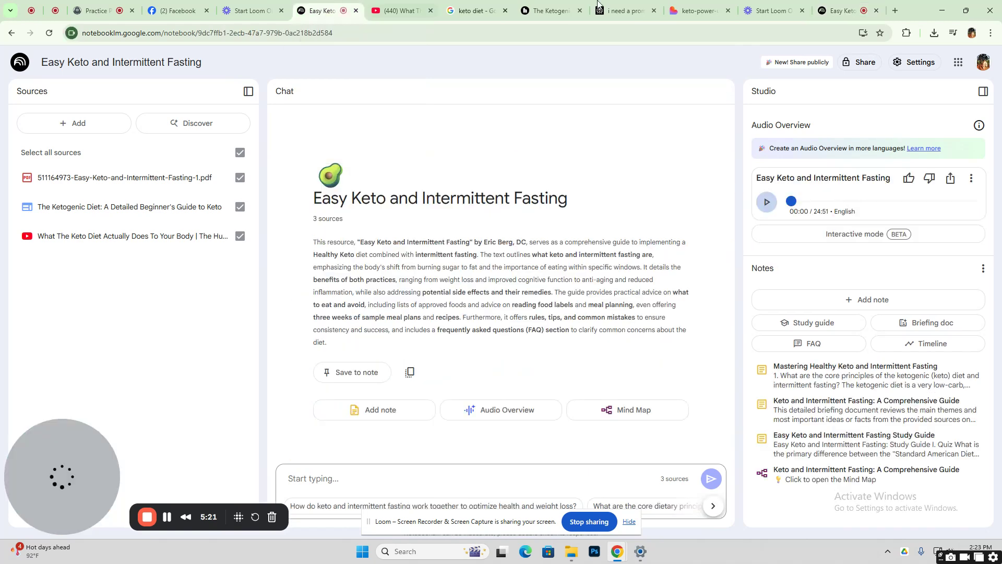
{"action": "left_click", "coordinate": [832, 6]}
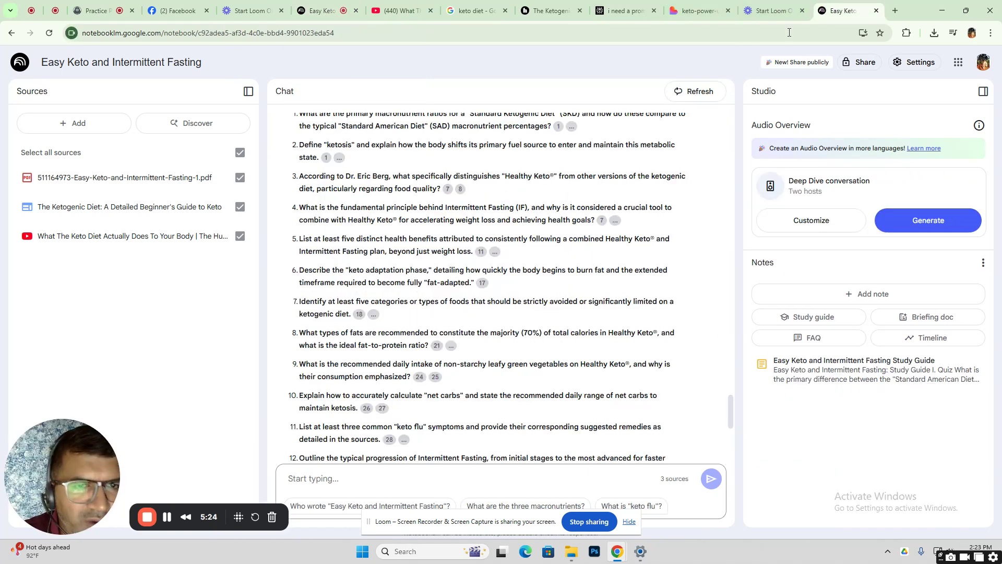
{"action": "scroll", "coordinate": [511, 335], "scroll_direction": "up", "scroll_amount": 1}
{"action": "scroll", "coordinate": [511, 335], "scroll_direction": "up", "scroll_amount": 8}
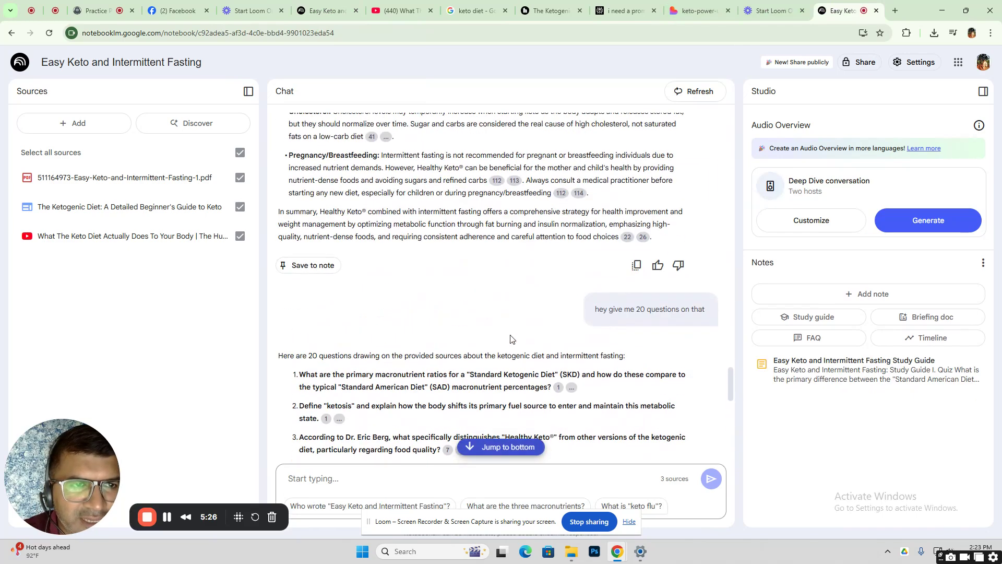
{"action": "scroll", "coordinate": [511, 341], "scroll_direction": "up", "scroll_amount": 14}
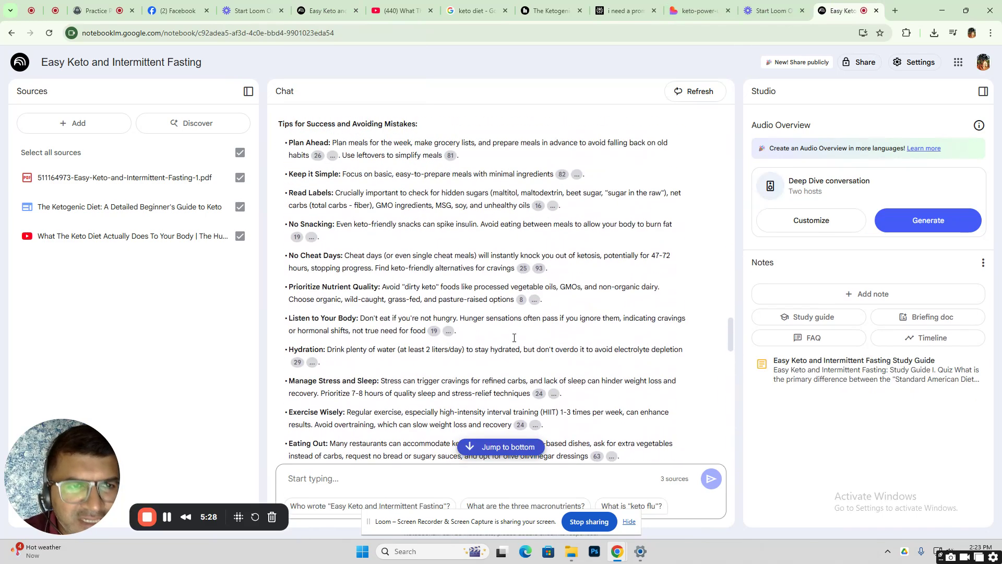
- In the completed notebook, copy the full text of the FAQ note "Mastering Healthy Keto and Intermittent Fasting"
{"action": "left_click", "coordinate": [324, 11]}
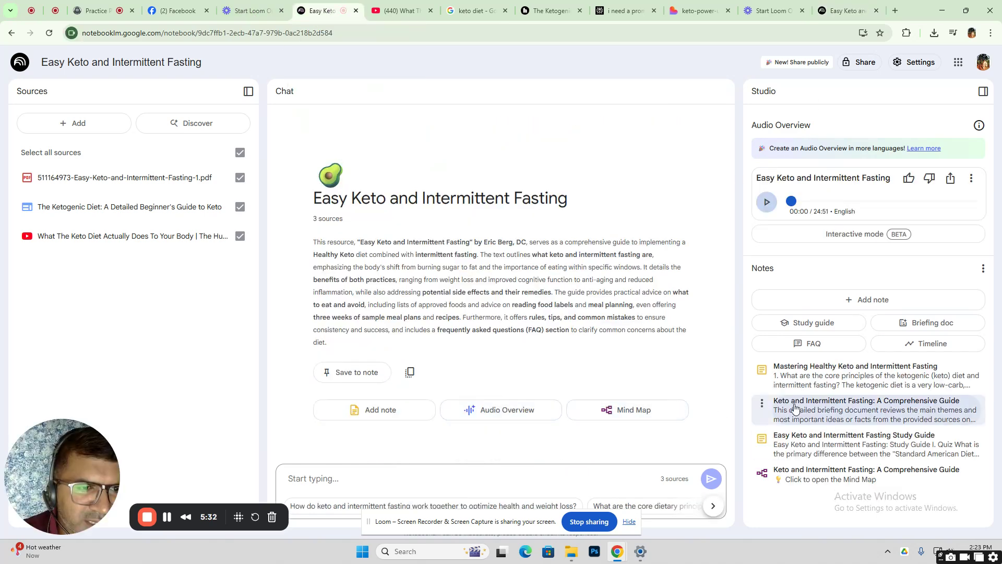
{"action": "left_click", "coordinate": [809, 375]}
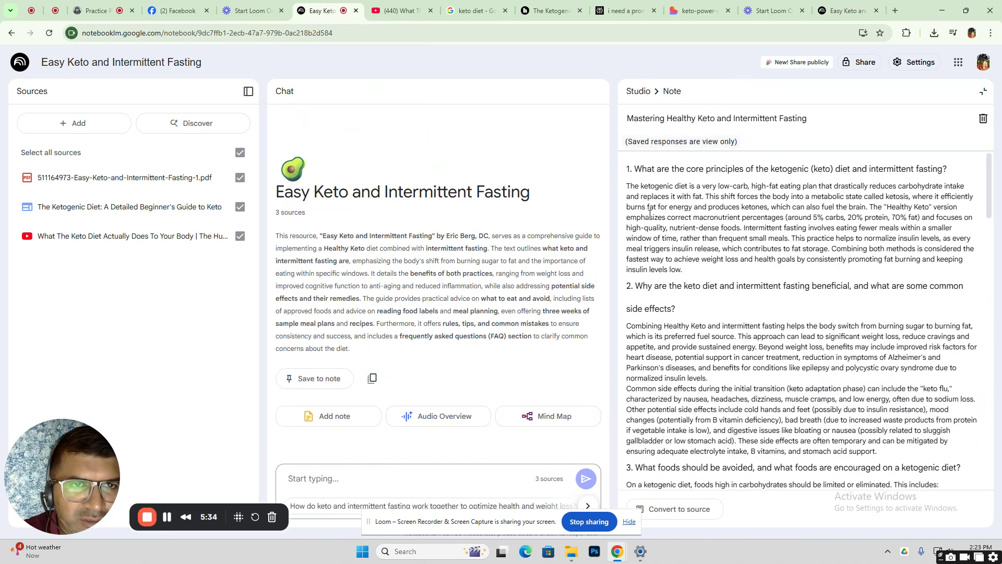
{"action": "left_click_drag", "start_coordinate": [628, 171], "coordinate": [902, 479]}
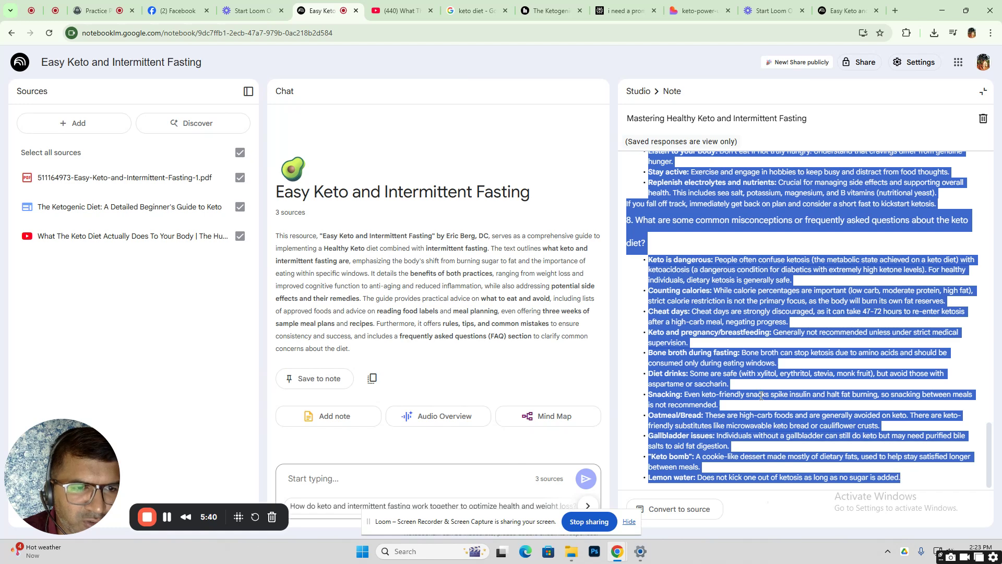
{"action": "right_click", "coordinate": [728, 369]}
{"action": "left_click", "coordinate": [746, 383]}
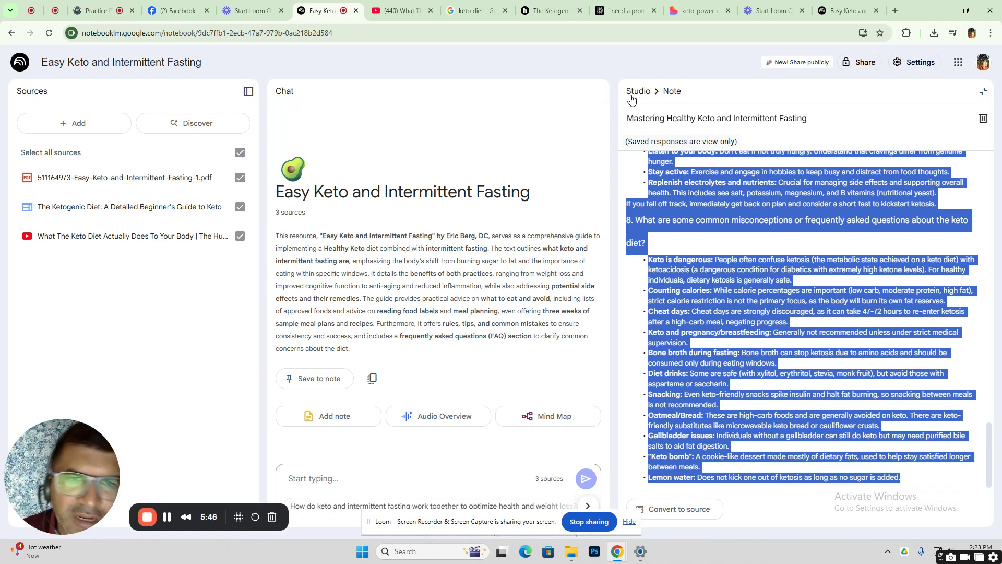
- Switch to Perplexity, start a new thread and enter "hey i need a promt for making ppt in loveable.ai" without sending it
{"action": "left_click", "coordinate": [628, 12]}
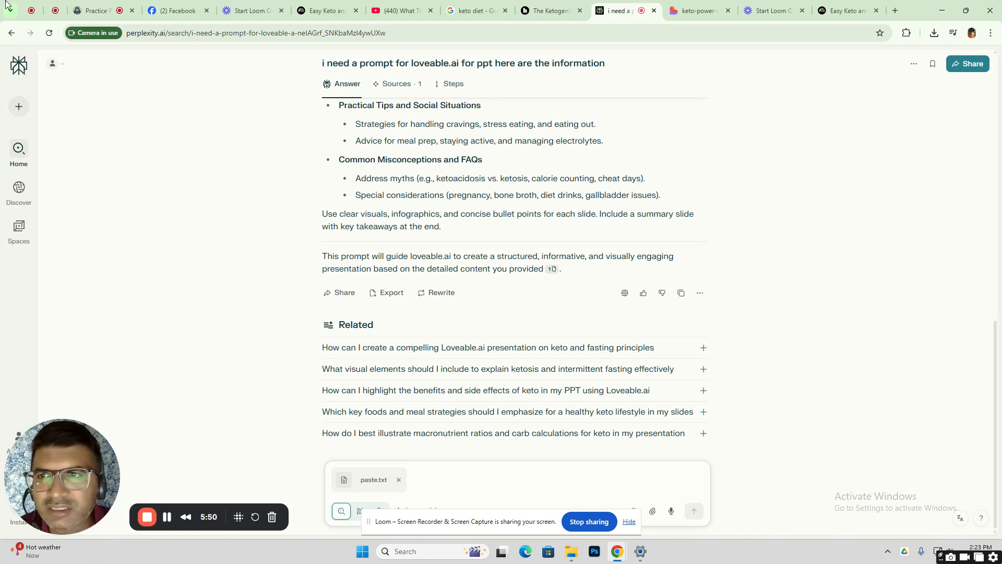
{"action": "mouse_move", "coordinate": [19, 149]}
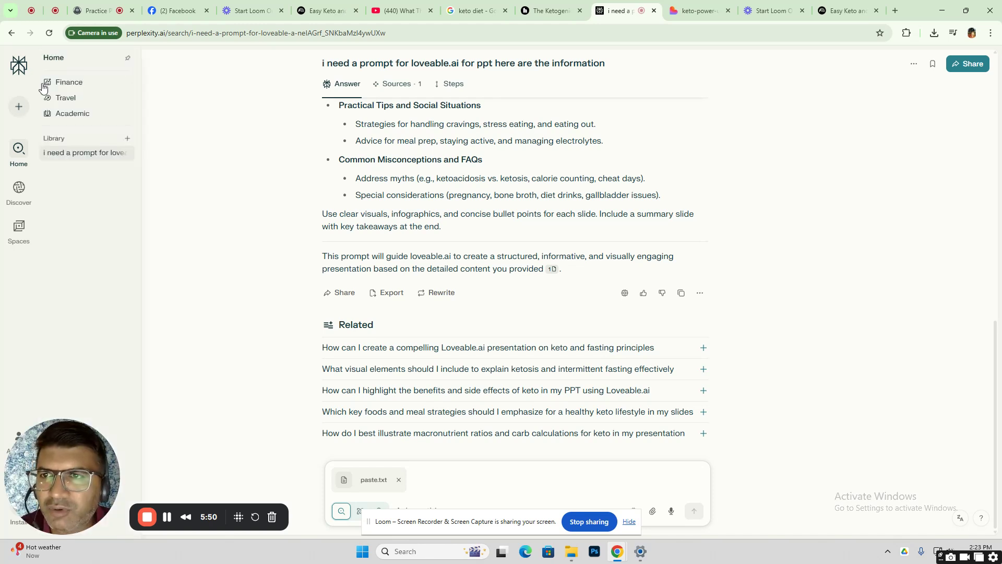
{"action": "left_click", "coordinate": [18, 109]}
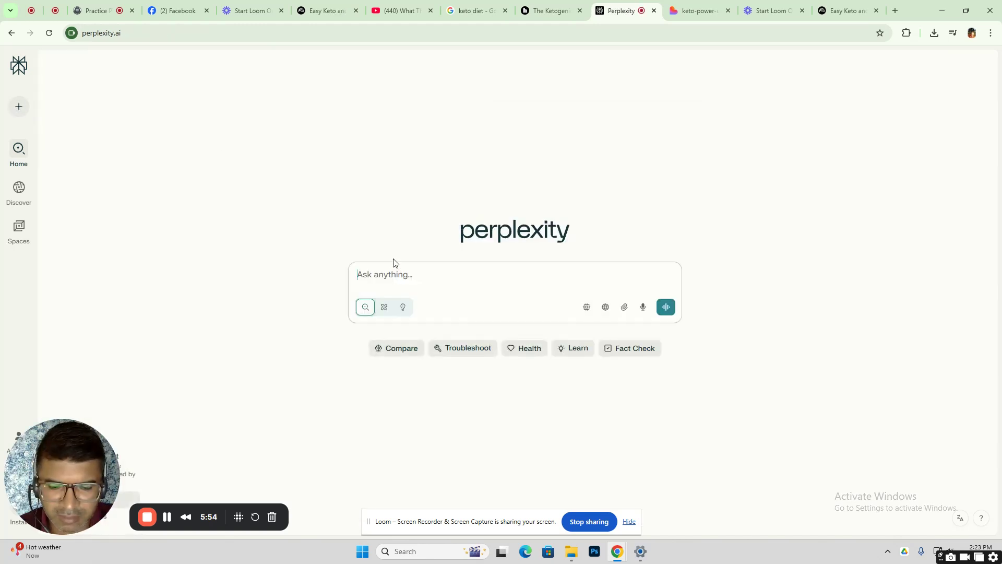
{"action": "type", "text": "hey "}
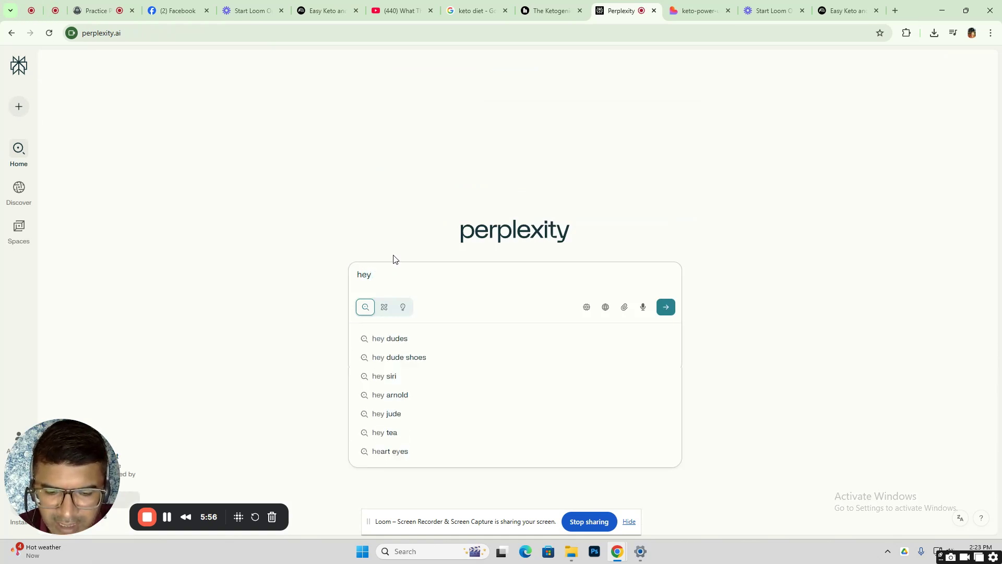
{"action": "type", "text": "i need a "}
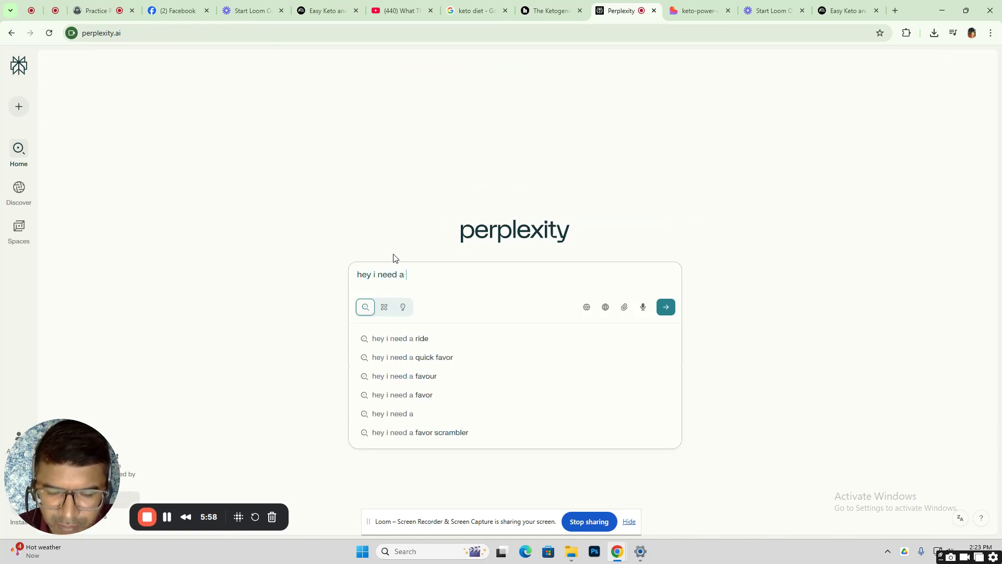
{"action": "type", "text": "promt for making ppt in loveable.ai"}
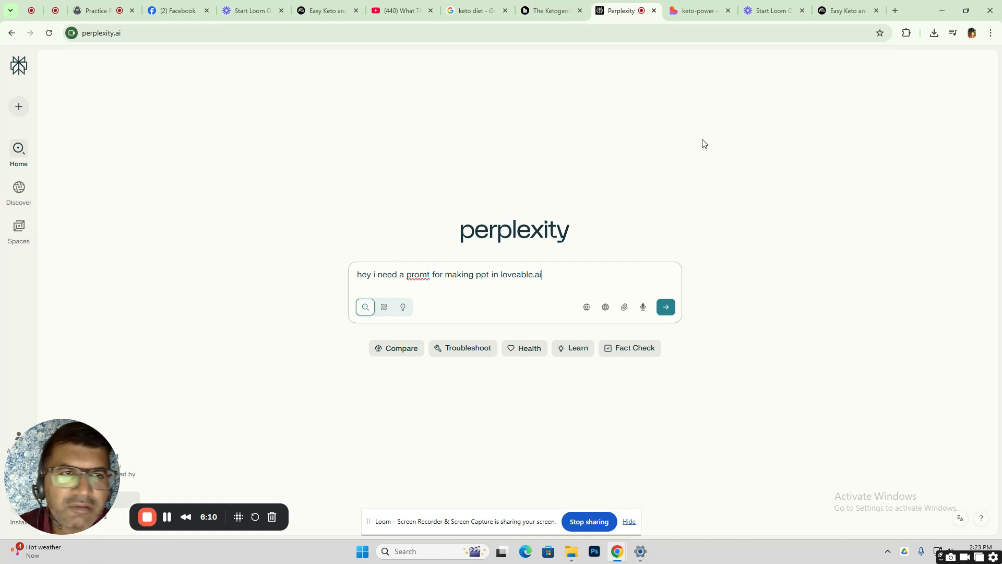
- Search Google for "loveable ai" in a new browser tab and open the Lovable website
{"action": "left_click", "coordinate": [895, 10]}
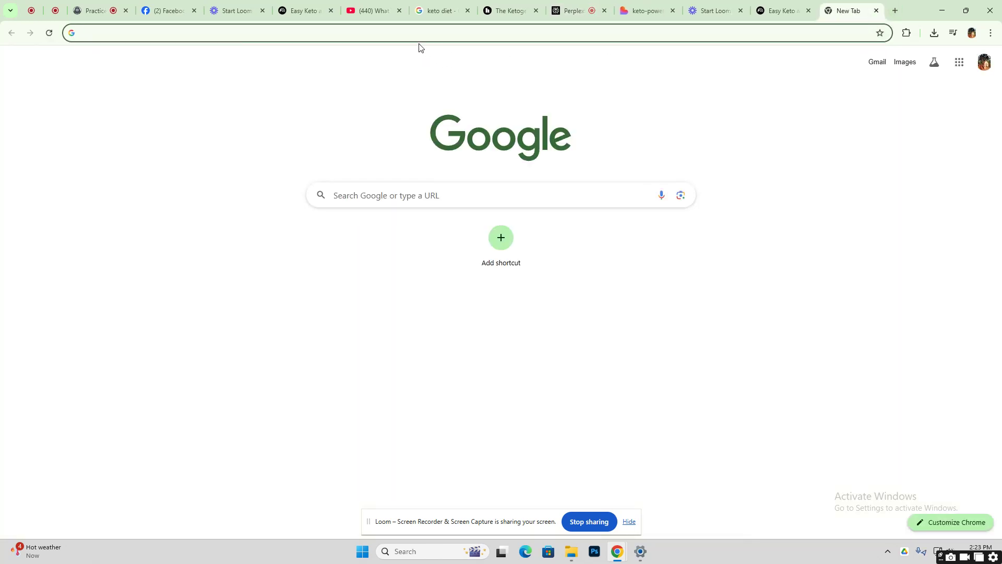
{"action": "type", "text": "love"}
{"action": "key", "text": "Return"}
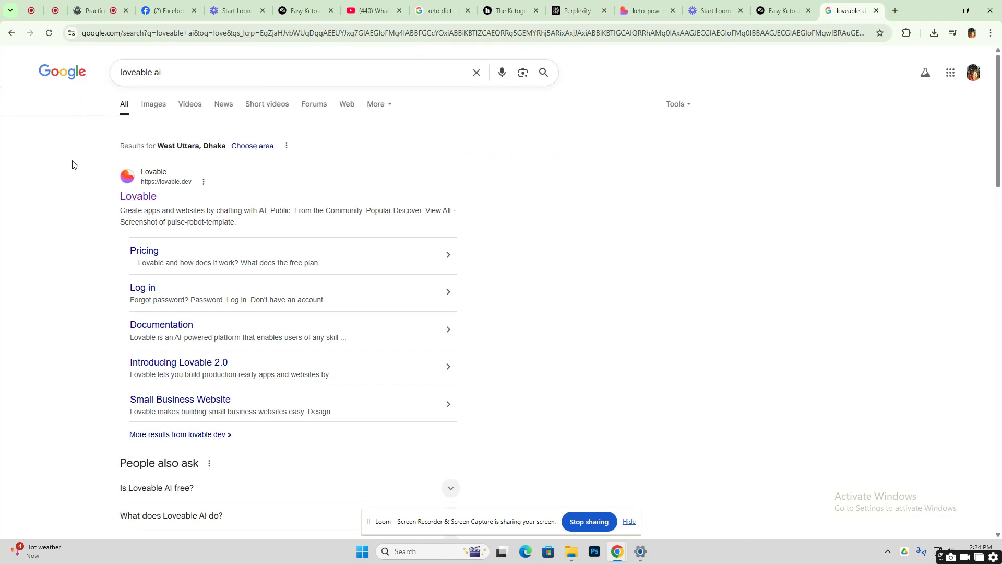
{"action": "left_click", "coordinate": [146, 199]}
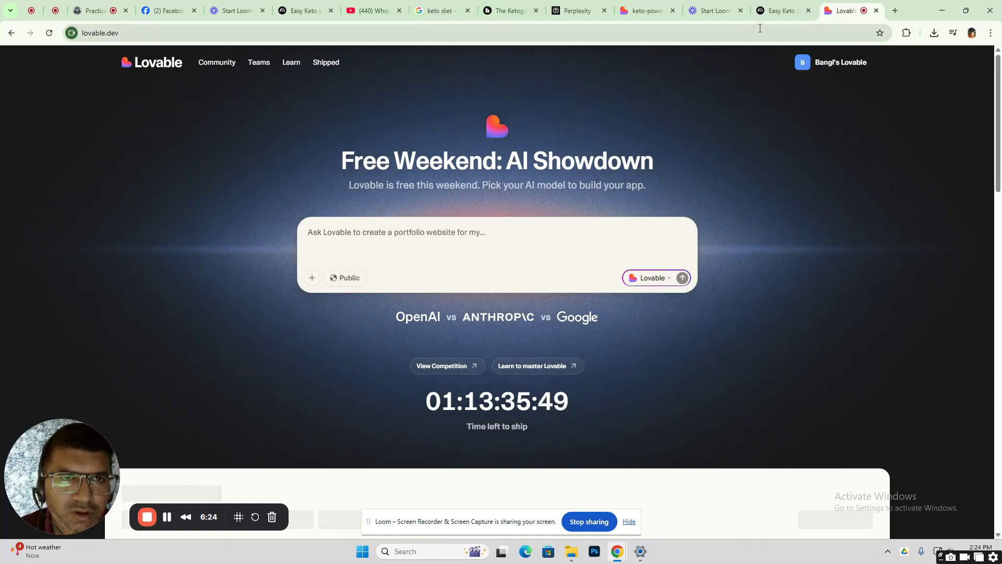
- In Perplexity, complete the request with ", and information given below", add the copied FAQ note text and send it
{"action": "left_click", "coordinate": [574, 10]}
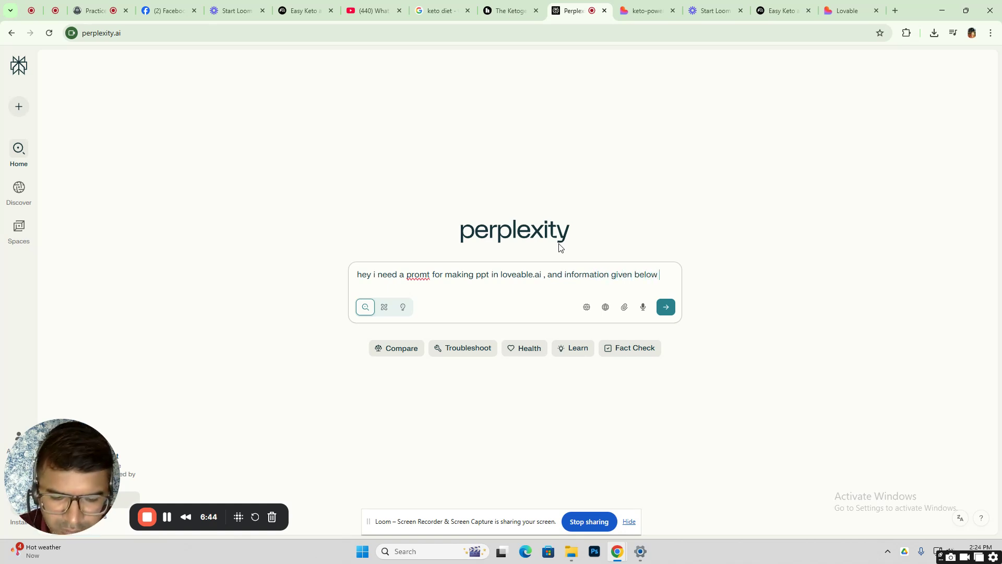
{"action": "key", "text": "ctrl+v"}
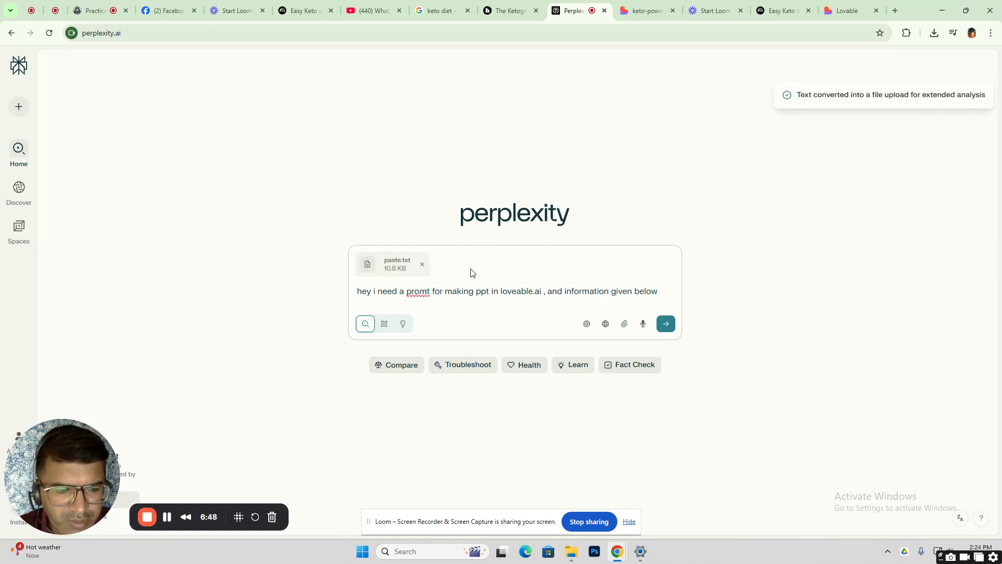
{"action": "key", "text": "Return"}
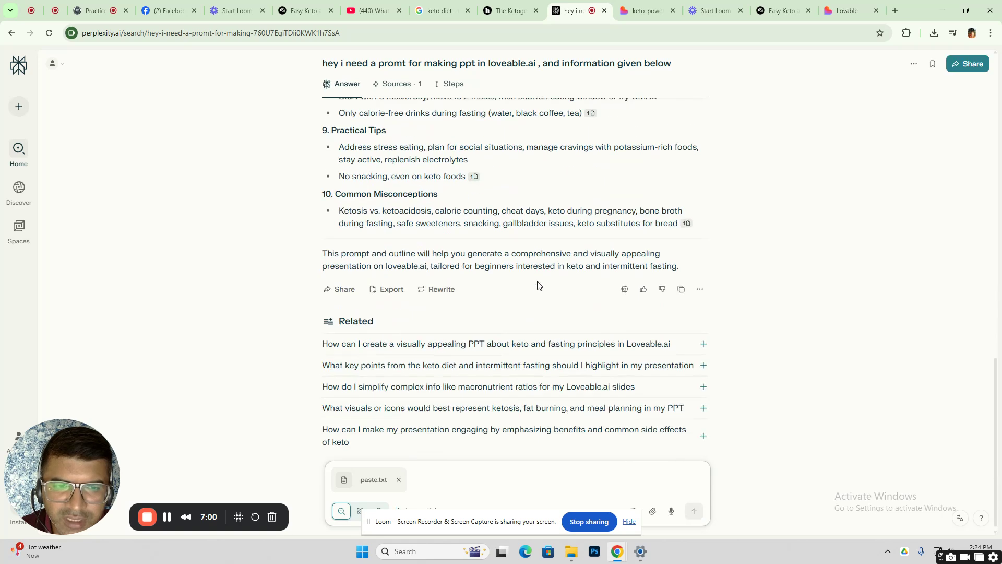
- Copy Perplexity's answer and submit it as a new project prompt in Lovable, preceded by "i need to make a ppt and the prompt is here"
{"action": "left_click", "coordinate": [681, 283]}
{"action": "left_click", "coordinate": [843, 12]}
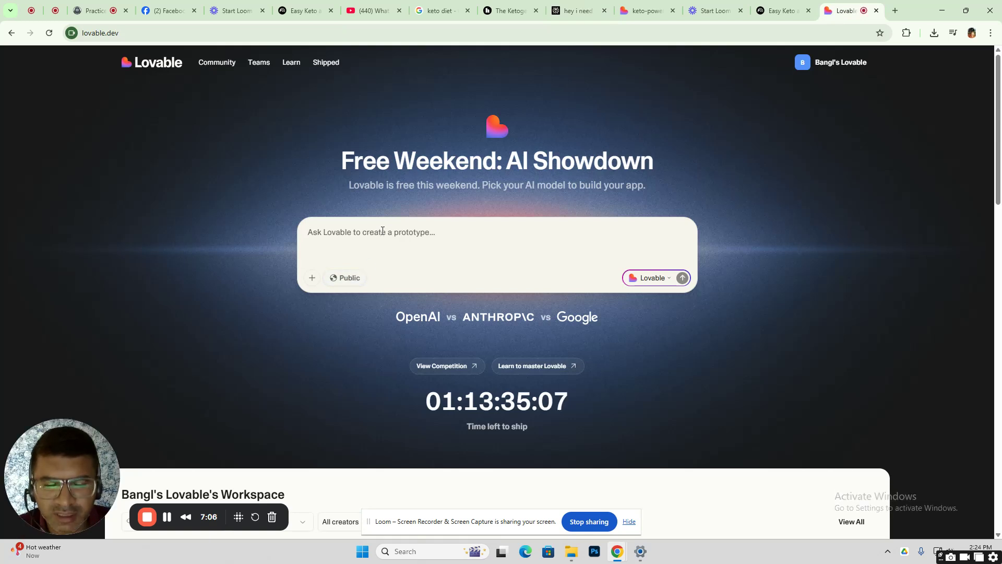
{"action": "type", "text": "i need t"}
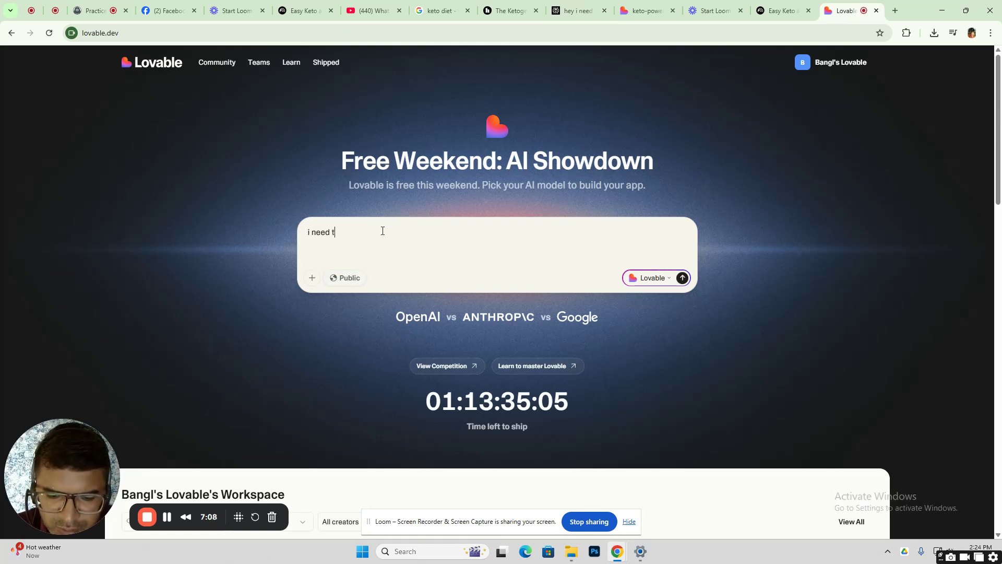
{"action": "type", "text": "o make a"}
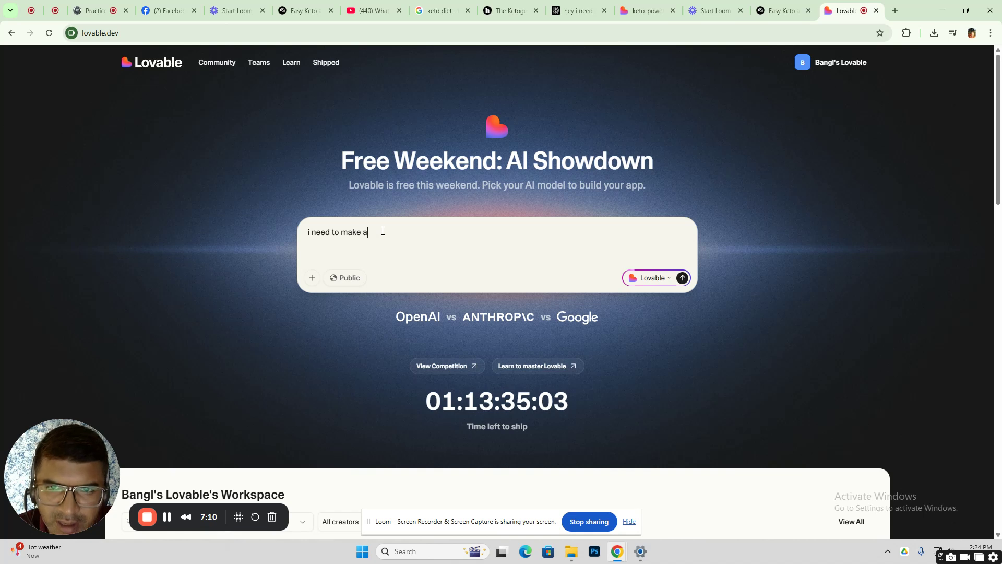
{"action": "type", "text": " pp"}
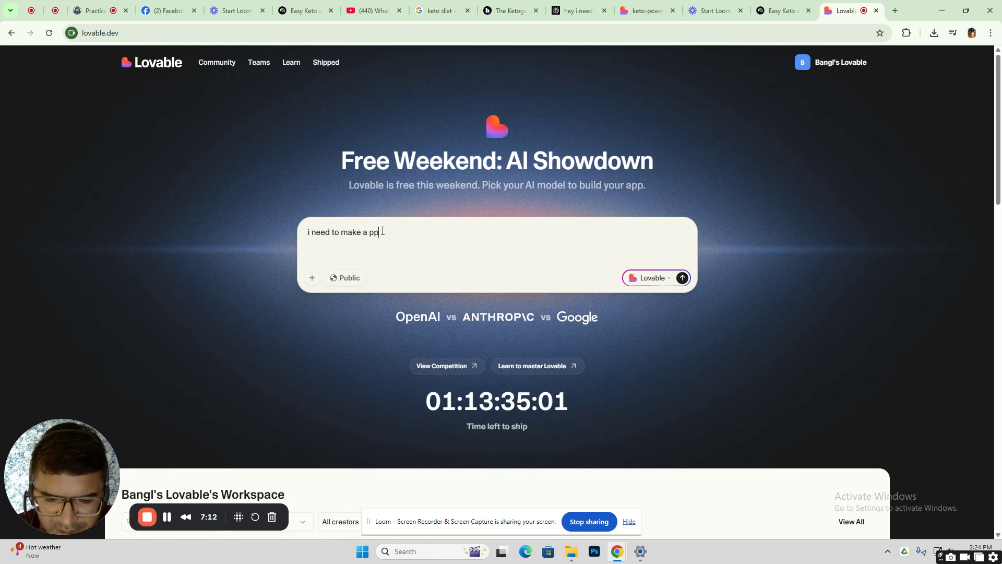
{"action": "type", "text": "ta"}
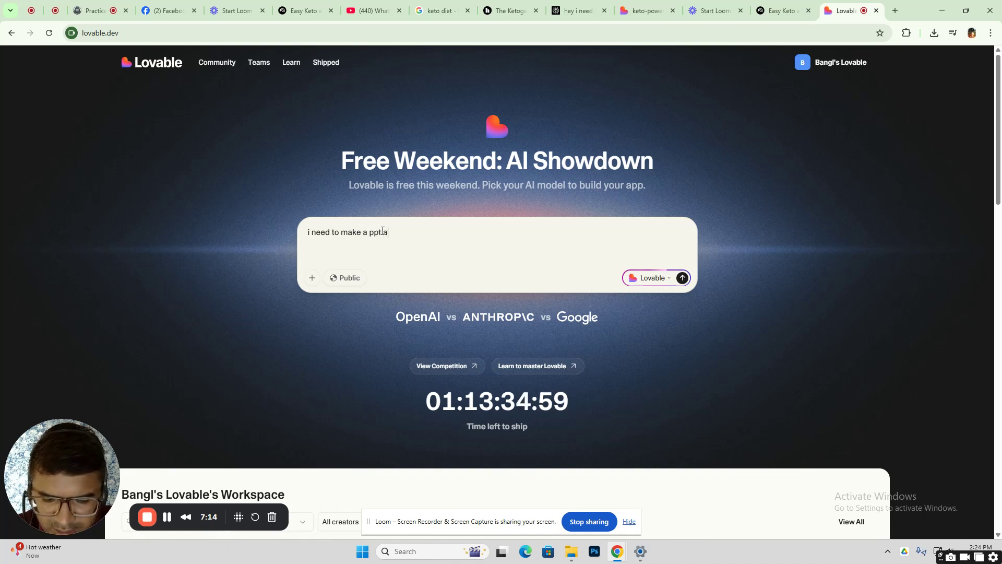
{"action": "type", "text": "nd the p"}
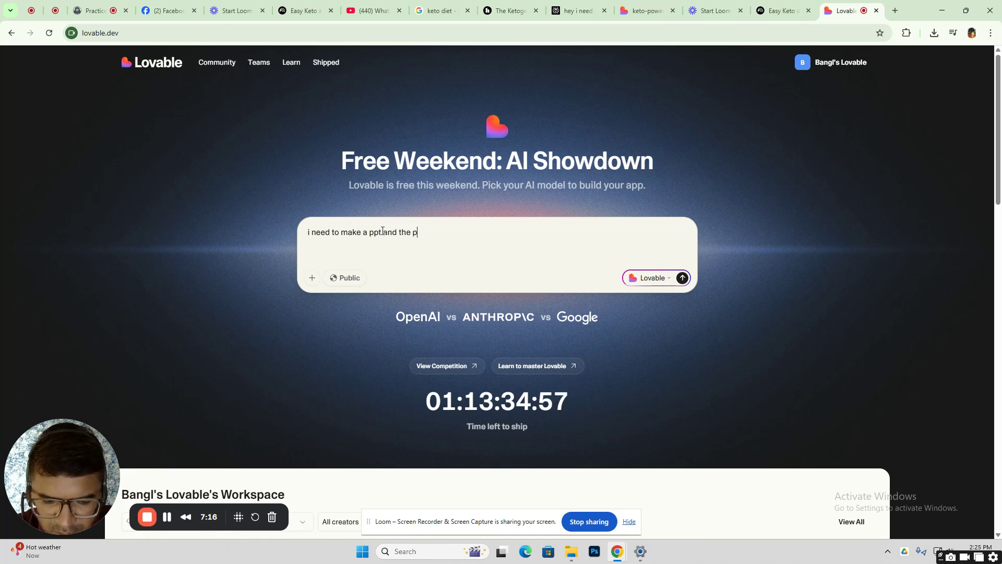
{"action": "type", "text": "e"}
{"action": "key", "text": "BackSpace"}
{"action": "type", "text": "romp"}
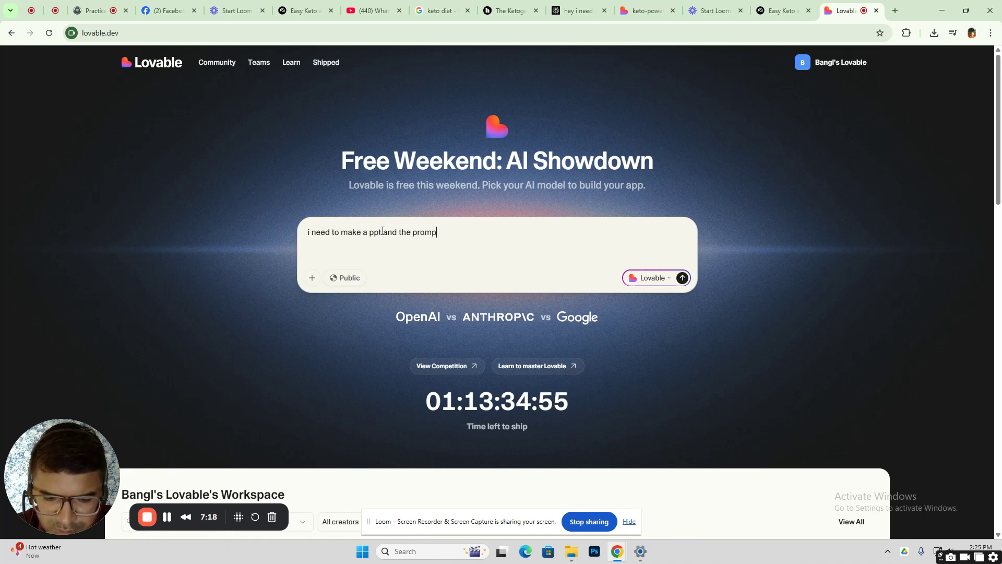
{"action": "type", "text": "t is here"}
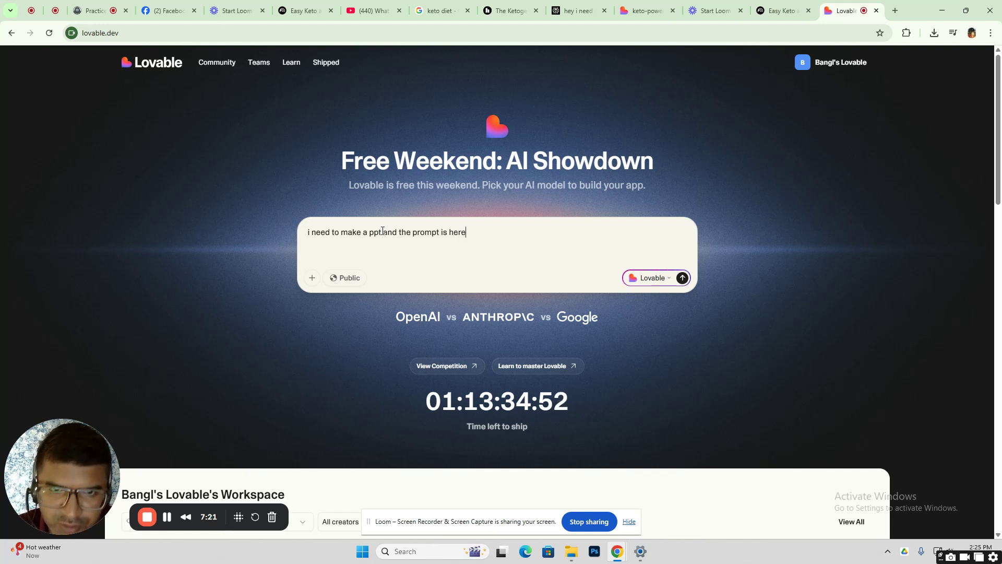
{"action": "key", "text": "ctrl+v"}
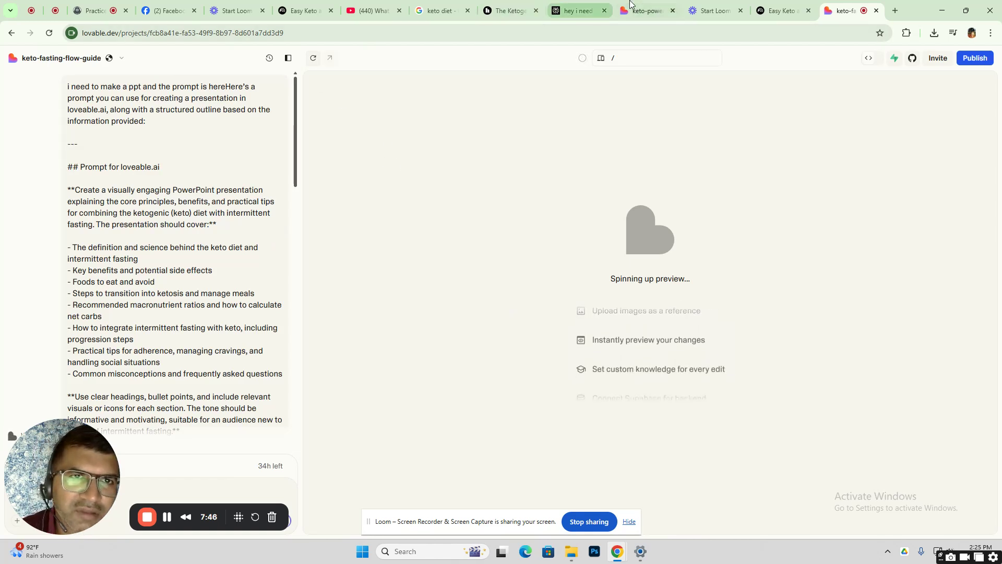
- Open the existing keto-power-up-ai project and page through its presentation from the title slide to slide 12
{"action": "left_click", "coordinate": [643, 10]}
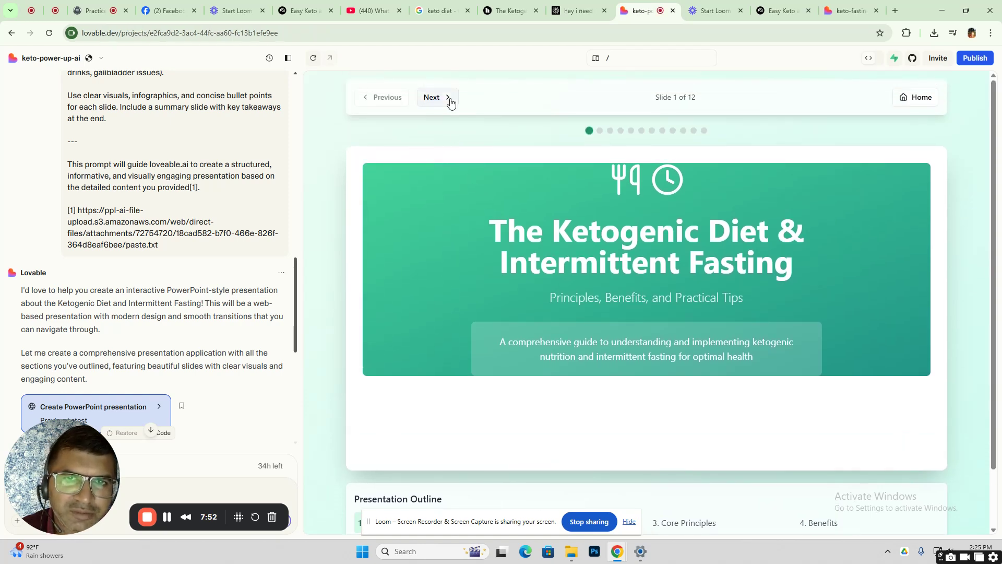
{"action": "left_click", "coordinate": [445, 99]}
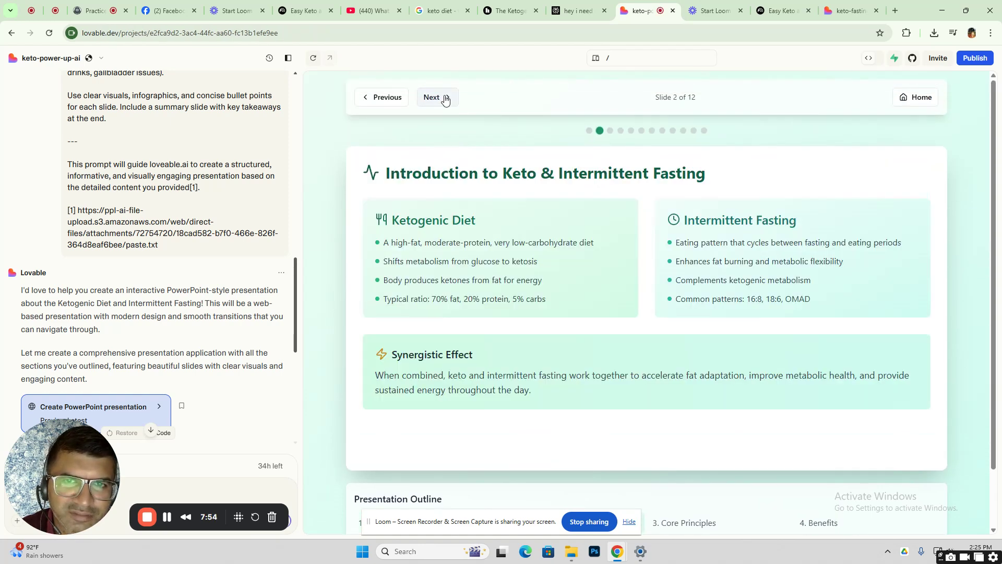
{"action": "left_click", "coordinate": [444, 99]}
{"action": "left_click", "coordinate": [445, 98]}
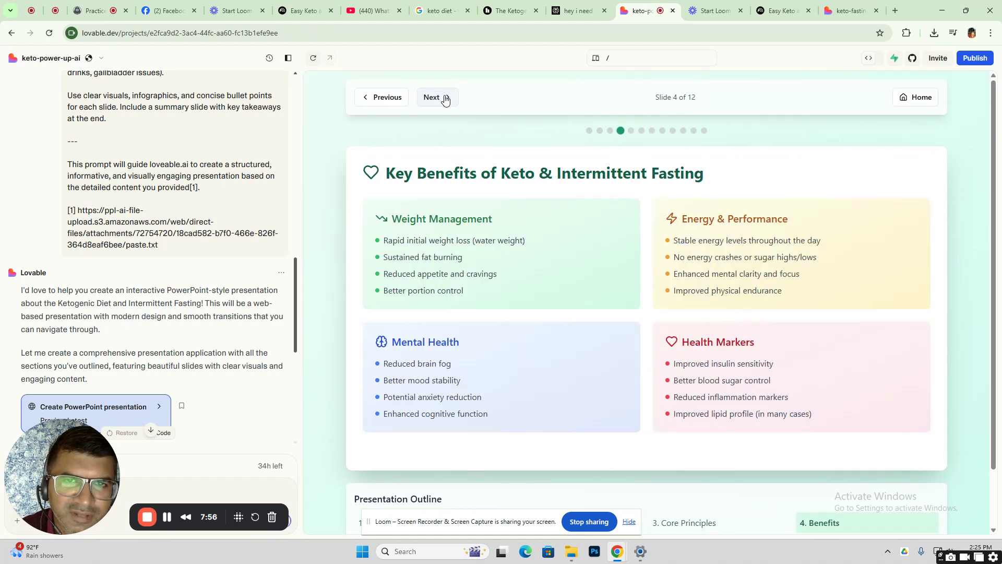
{"action": "left_click", "coordinate": [444, 99]}
{"action": "left_click", "coordinate": [445, 98]}
{"action": "left_click", "coordinate": [444, 99]}
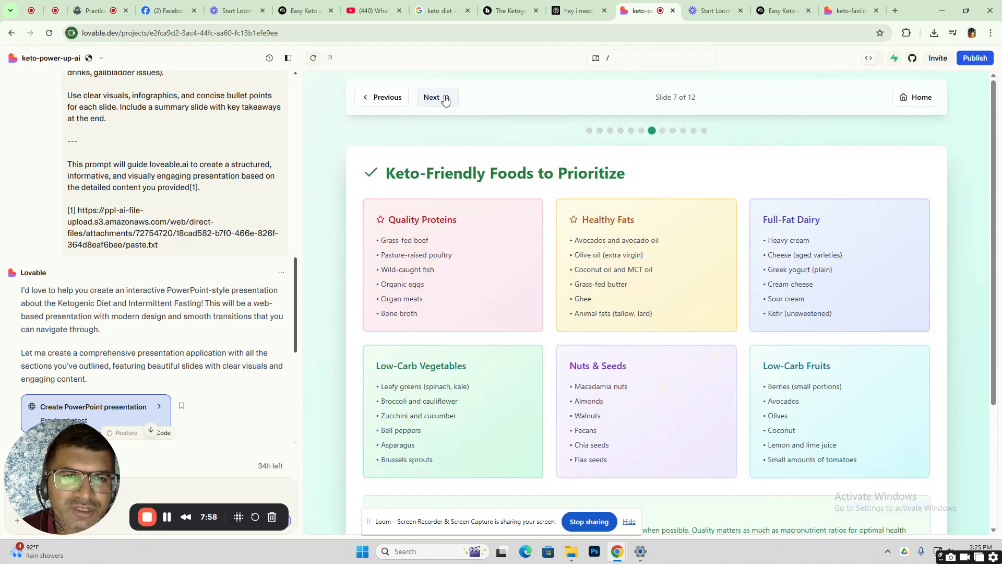
{"action": "left_click", "coordinate": [445, 99]}
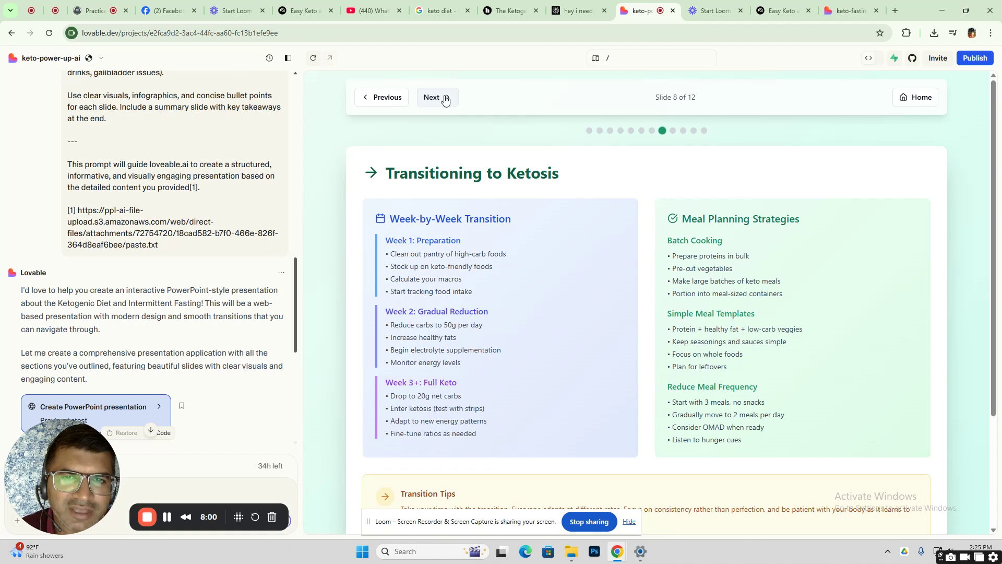
{"action": "left_click", "coordinate": [444, 98]}
{"action": "left_click", "coordinate": [444, 98]}
{"action": "left_click", "coordinate": [444, 99]}
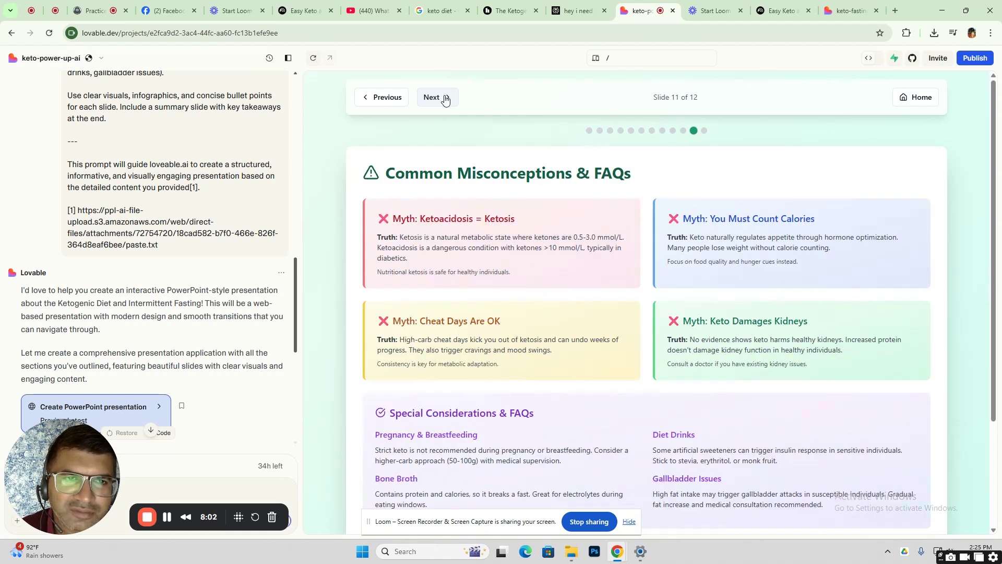
{"action": "left_click", "coordinate": [444, 99]}
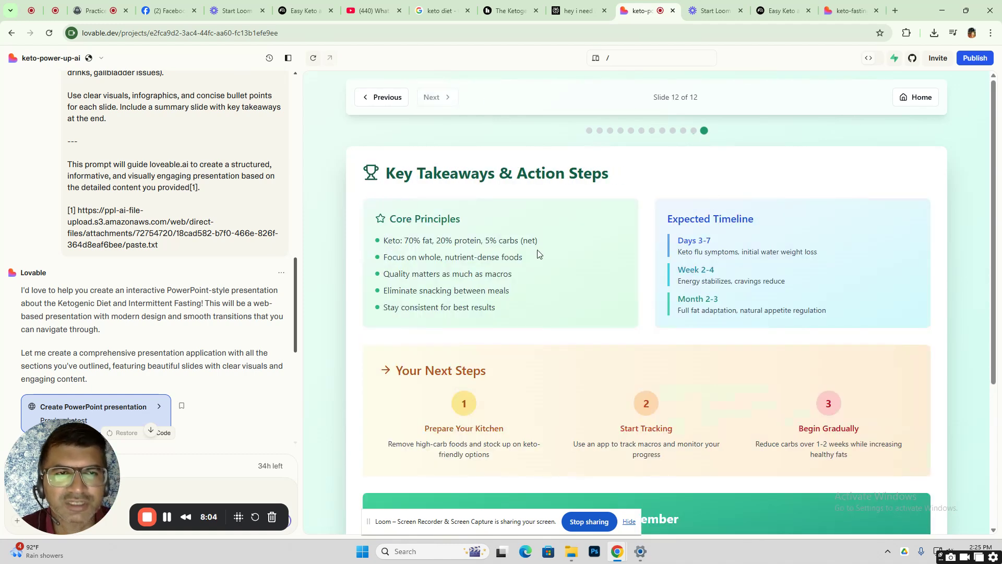